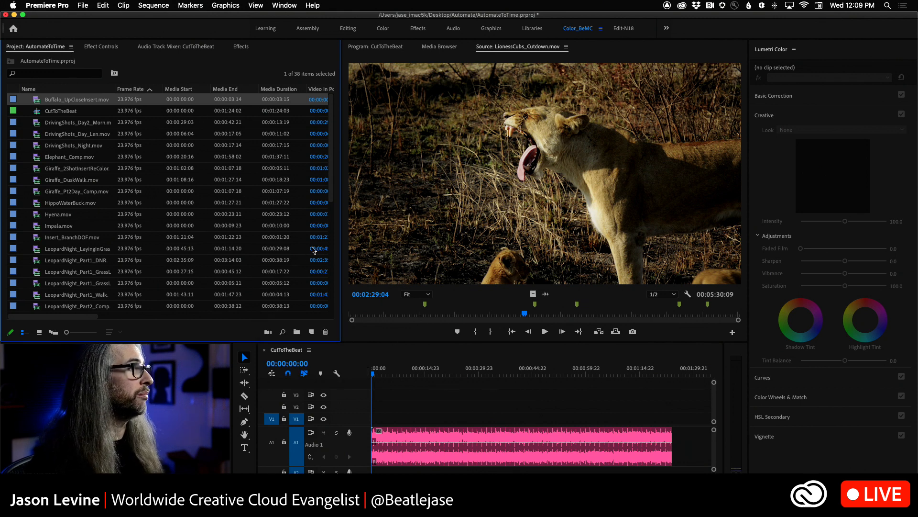
Open the LD FLANGED w ZIFUBEAT audio file in the source monitor and listen to about its first 11 seconds
drag(332, 193, 332, 311)
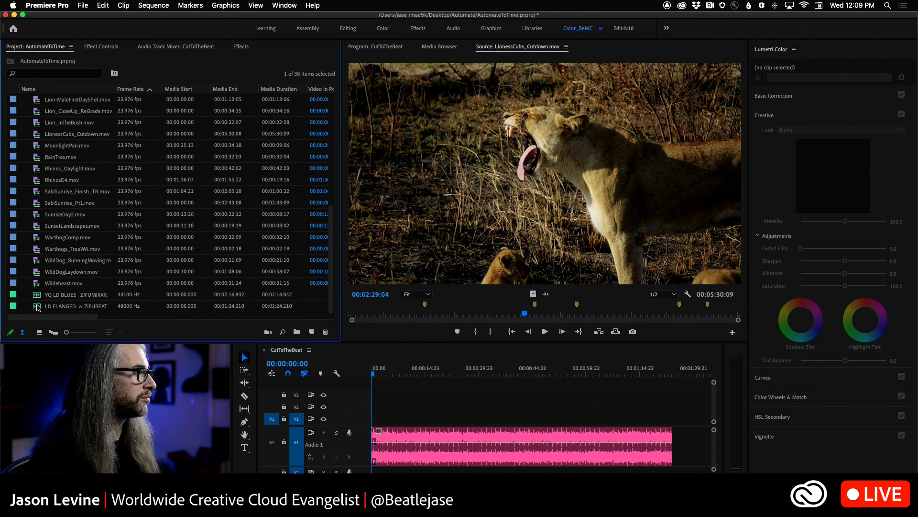
double_click(42, 306)
drag(437, 314, 302, 316)
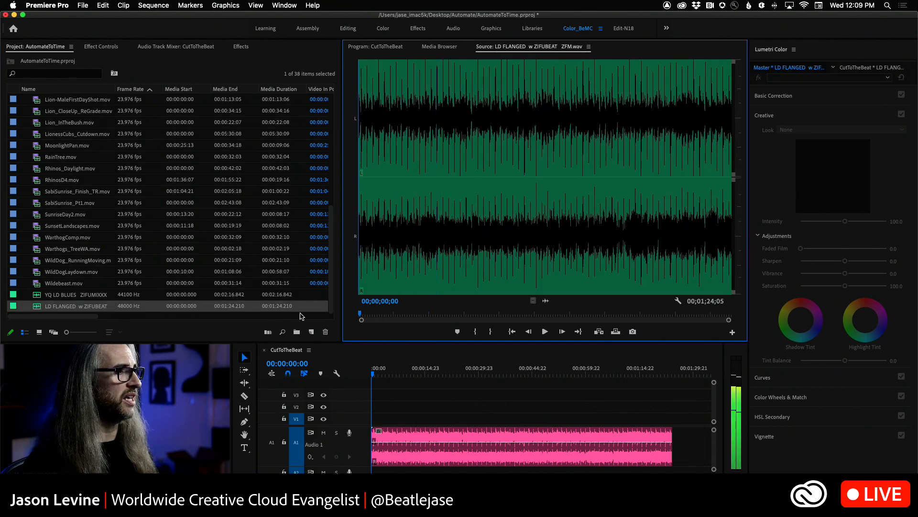
click(544, 332)
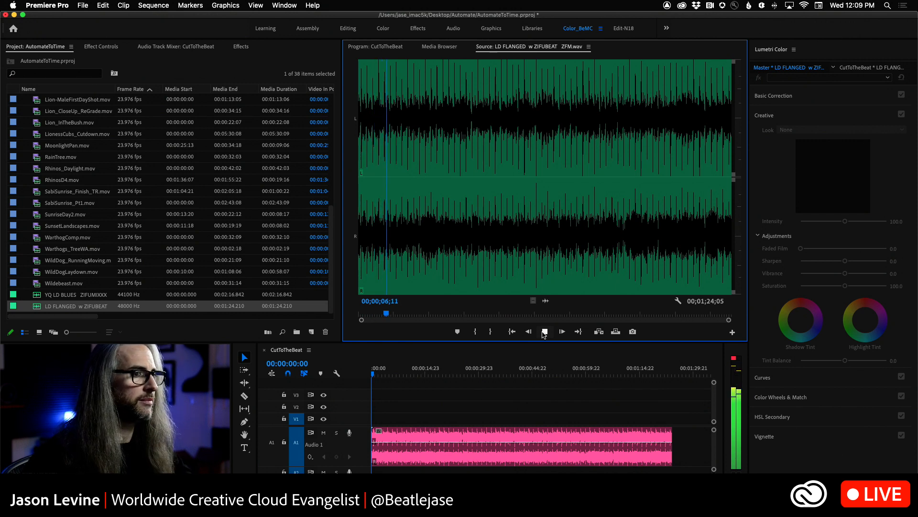
click(736, 366)
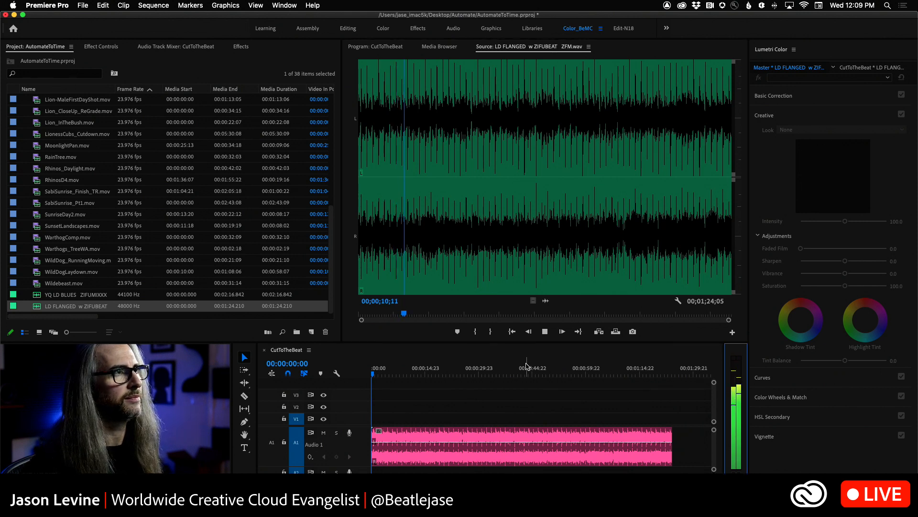
key(space)
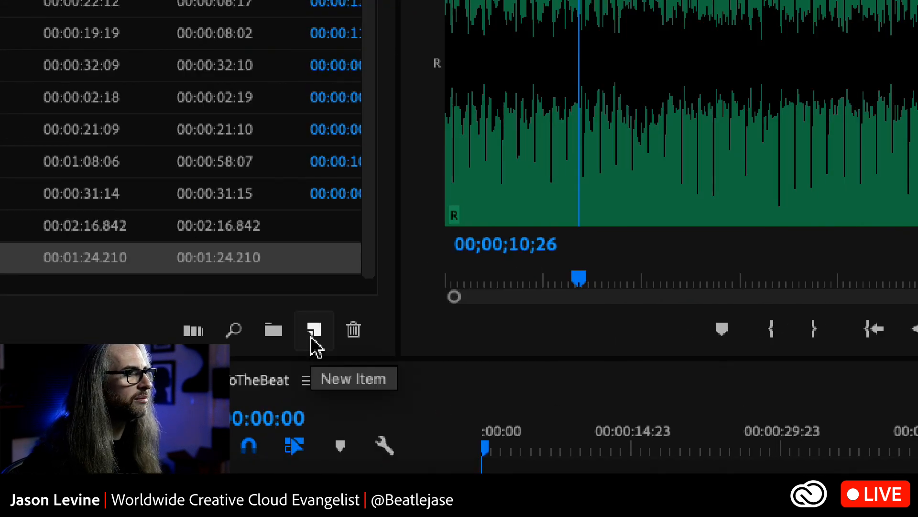
click(319, 337)
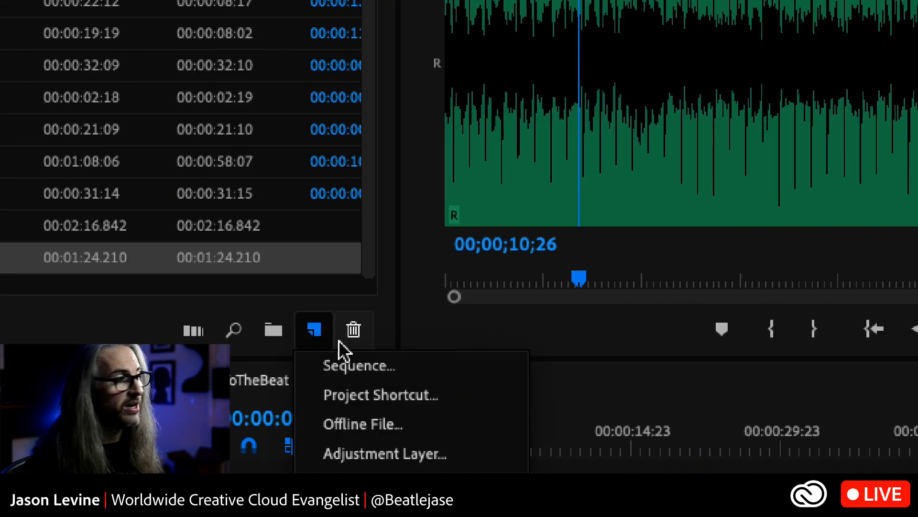
click(457, 366)
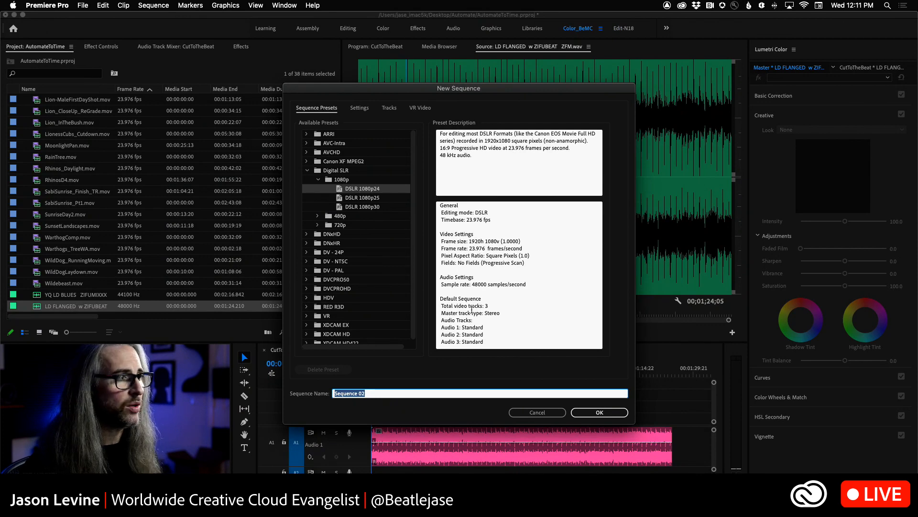
click(537, 412)
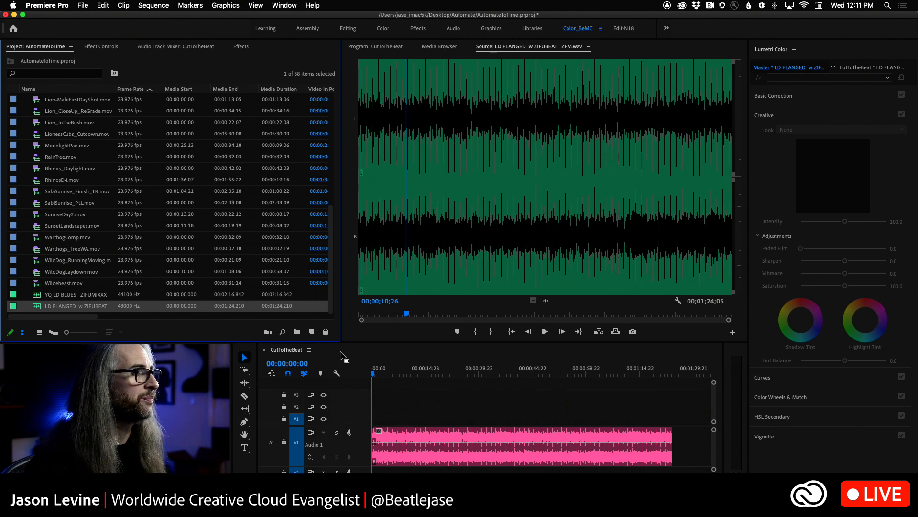
Add a marker at the very start of the CutToTheBeat sequence and inspect its marker settings without changing them
click(340, 352)
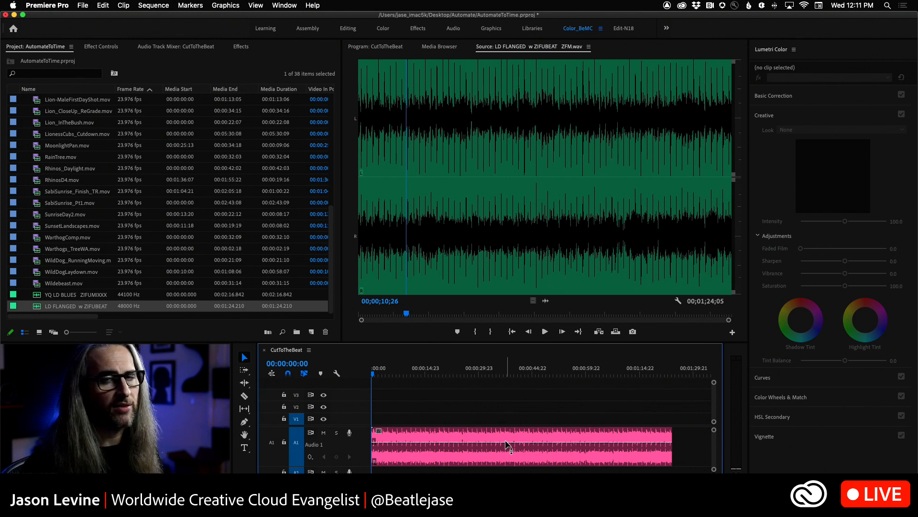
click(464, 442)
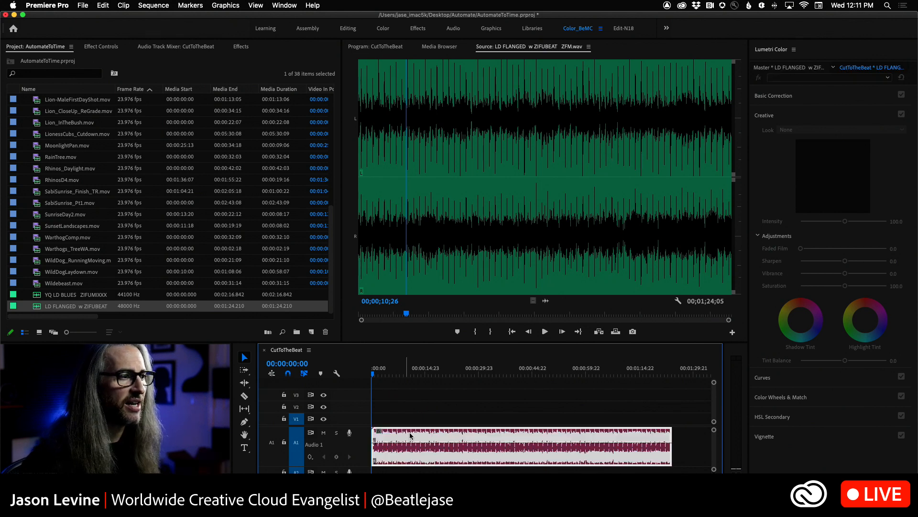
click(423, 412)
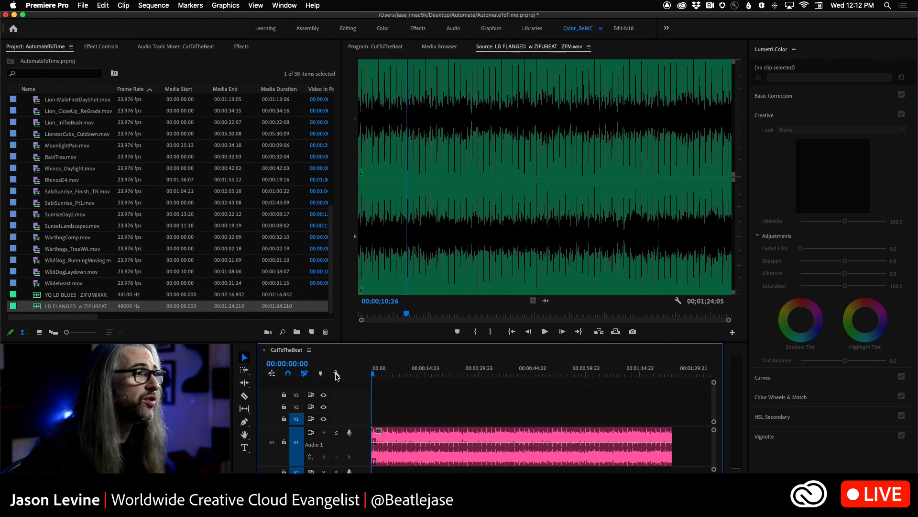
click(321, 373)
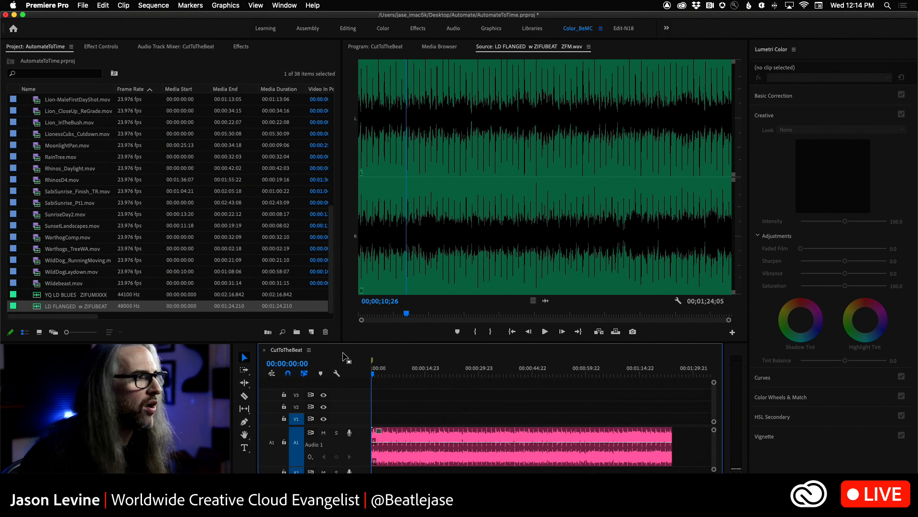
double_click(373, 362)
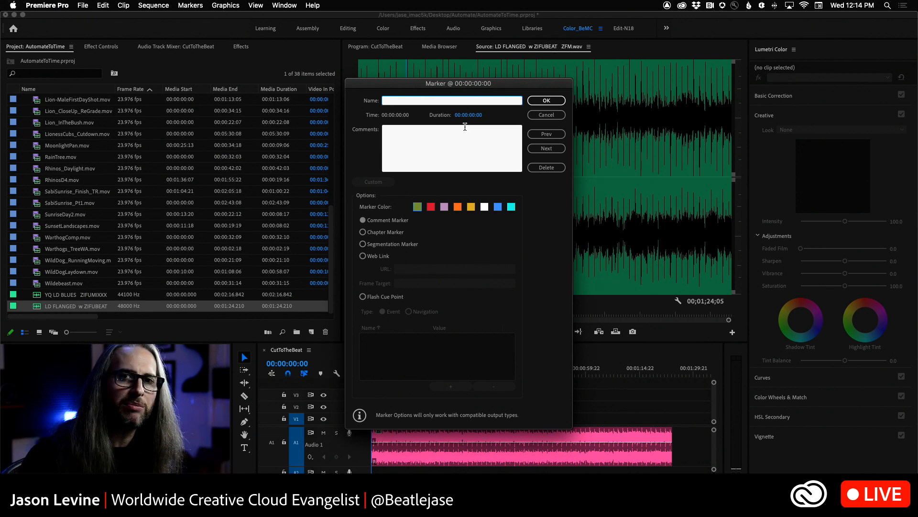
click(547, 115)
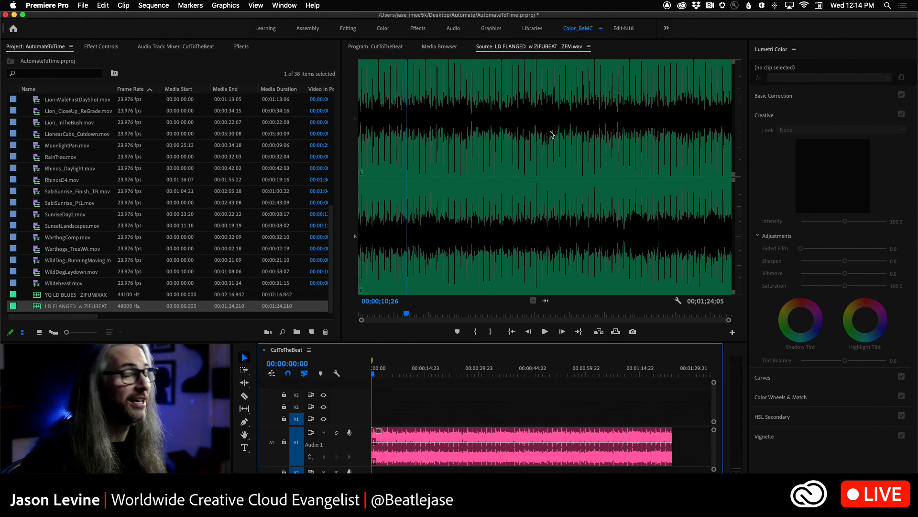
drag(551, 134, 356, 356)
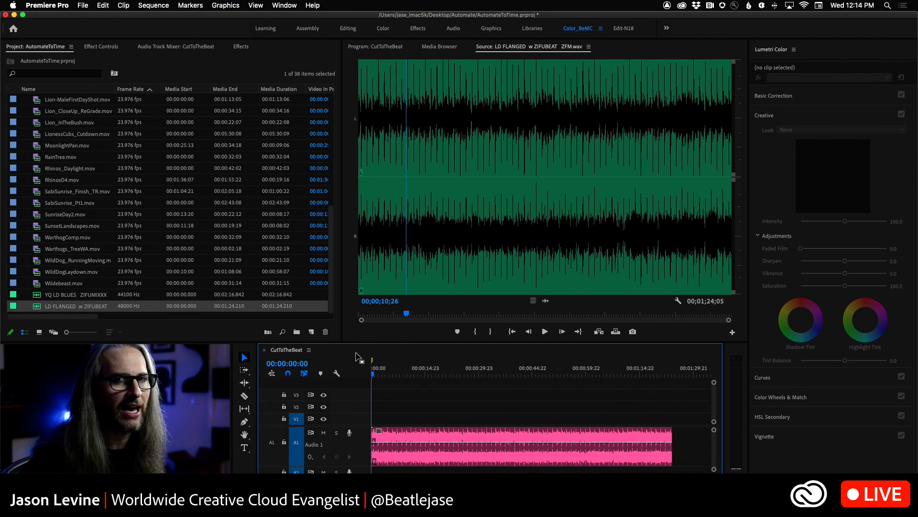
Play the CutToTheBeat sequence from the start and add timeline markers in time with the music until about 52 seconds
key(space)
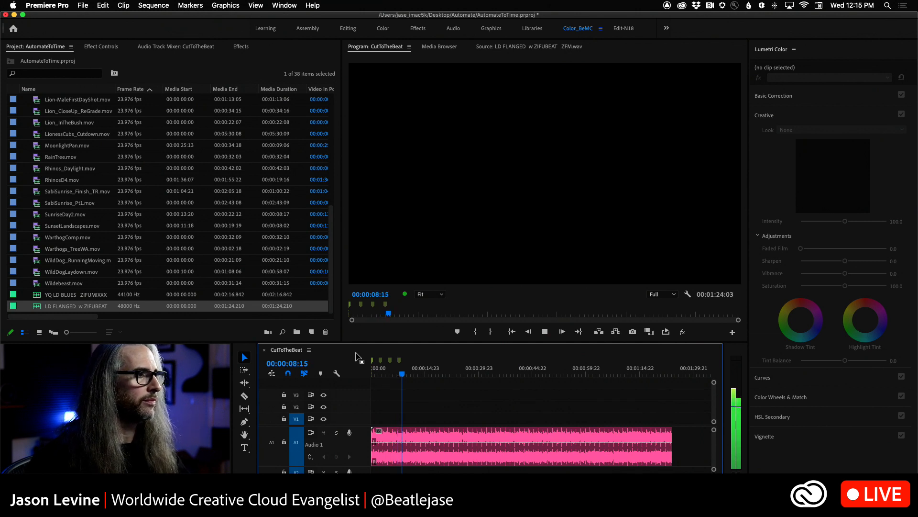
key(m)
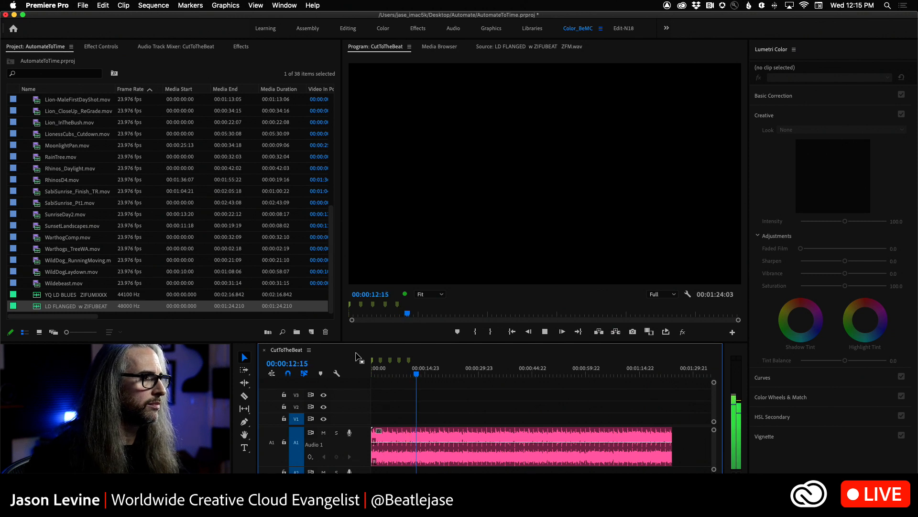
key(m)
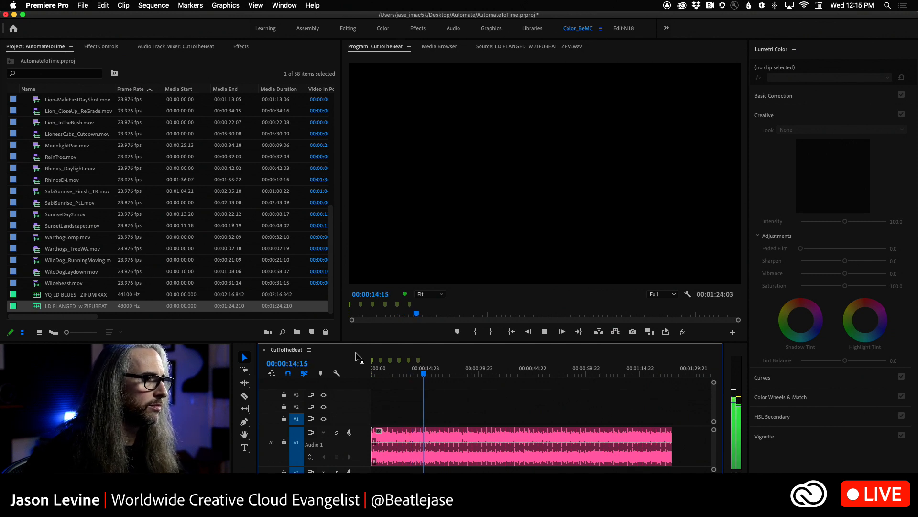
key(m)
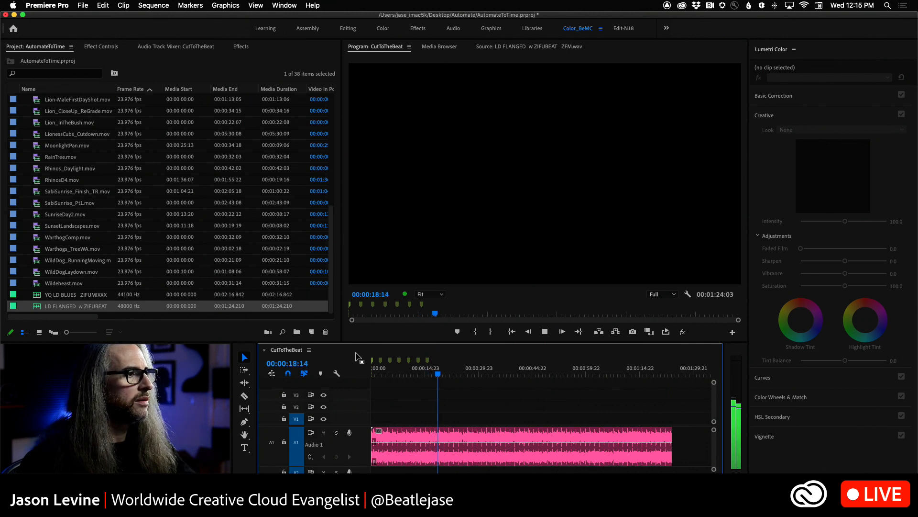
key(m)
key(m)
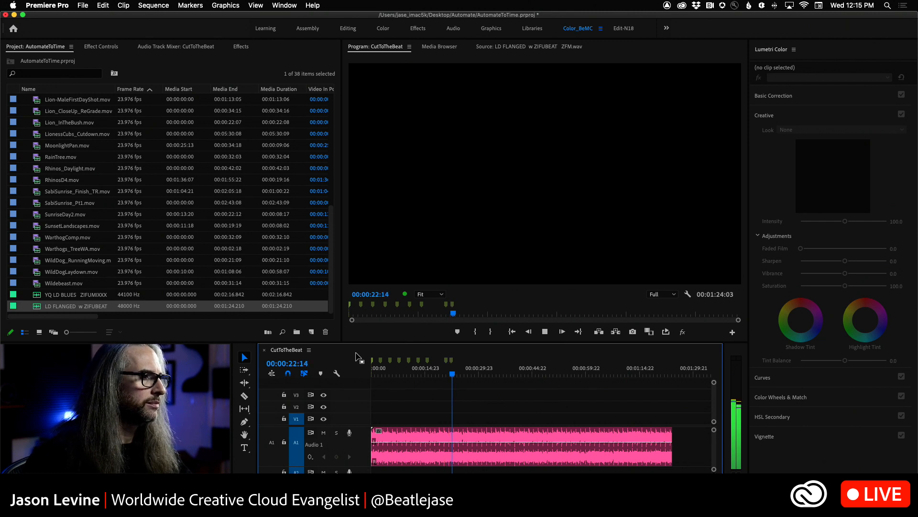
key(m)
key(m)
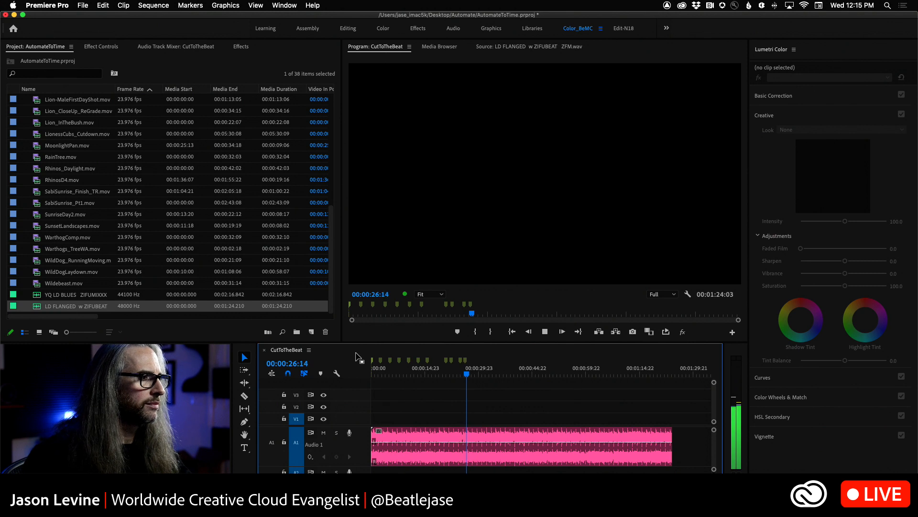
key(m)
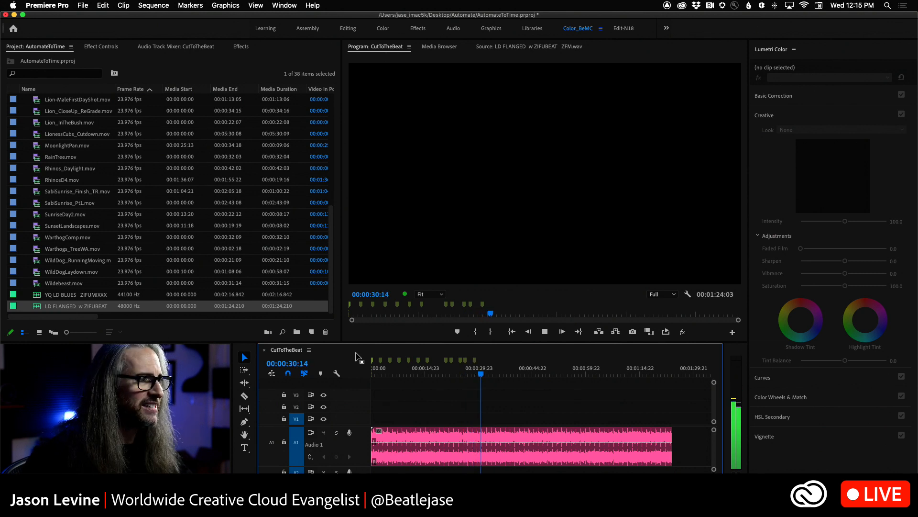
key(m)
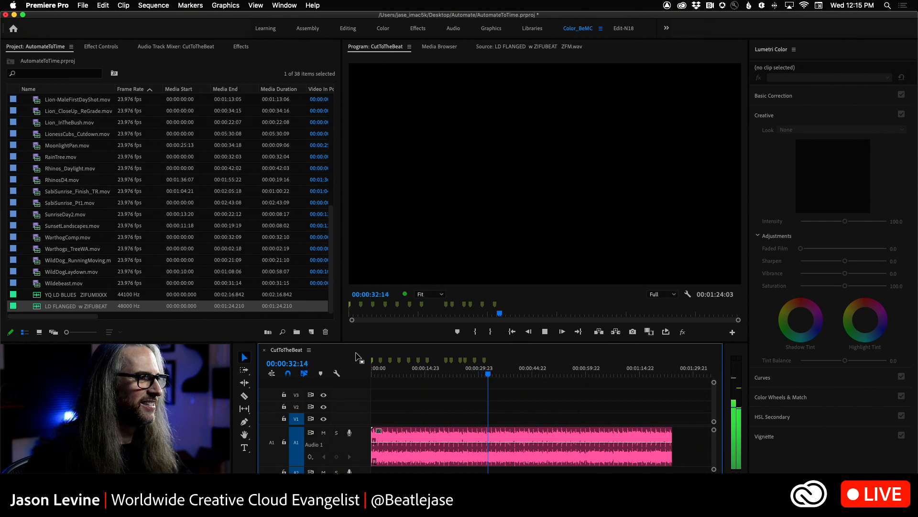
key(m)
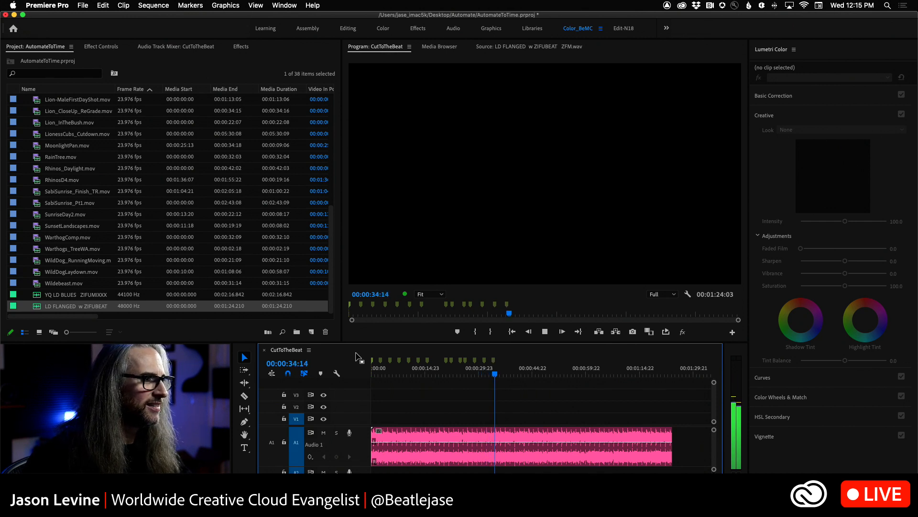
key(m)
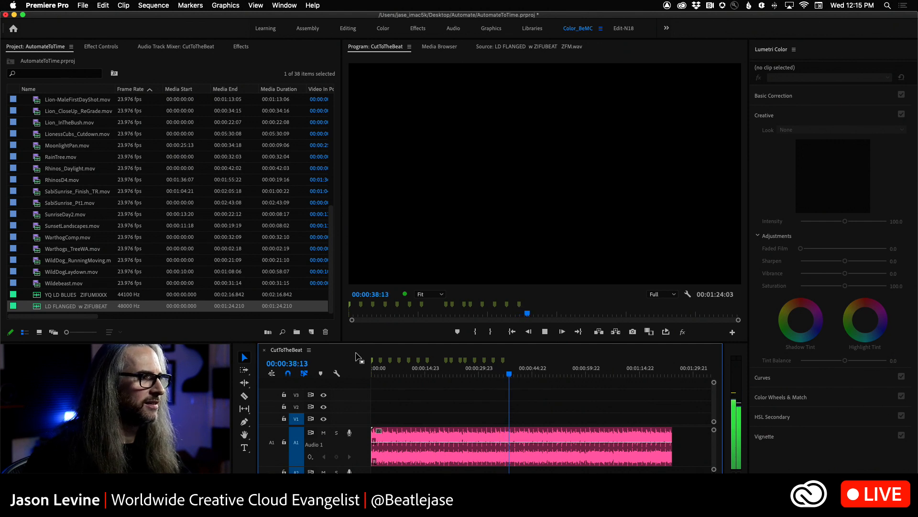
key(m)
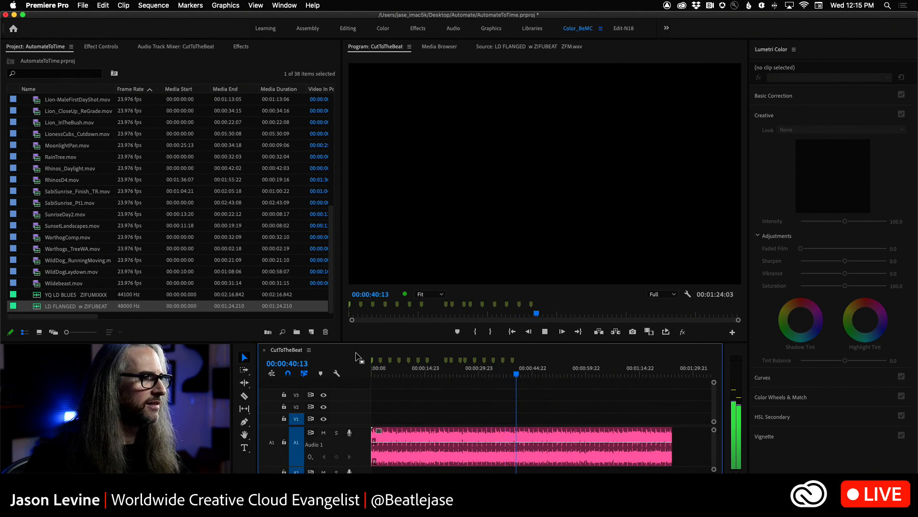
key(m)
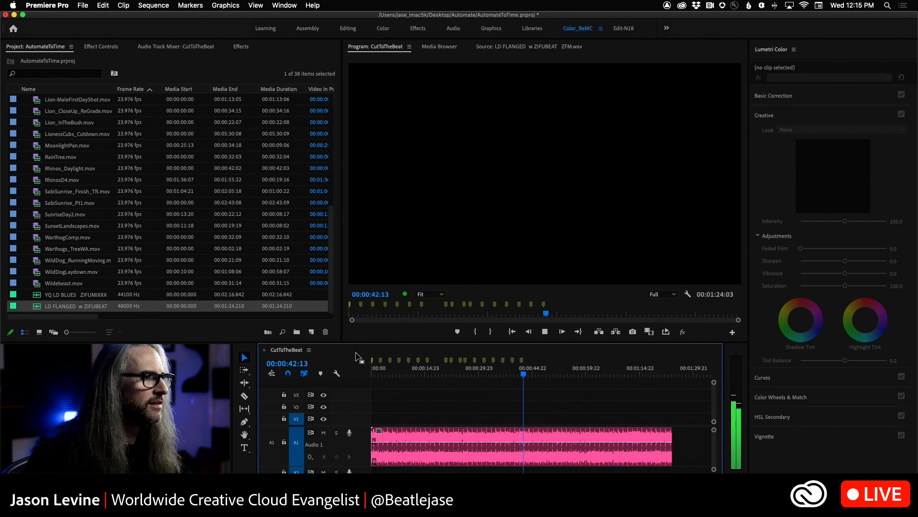
key(m)
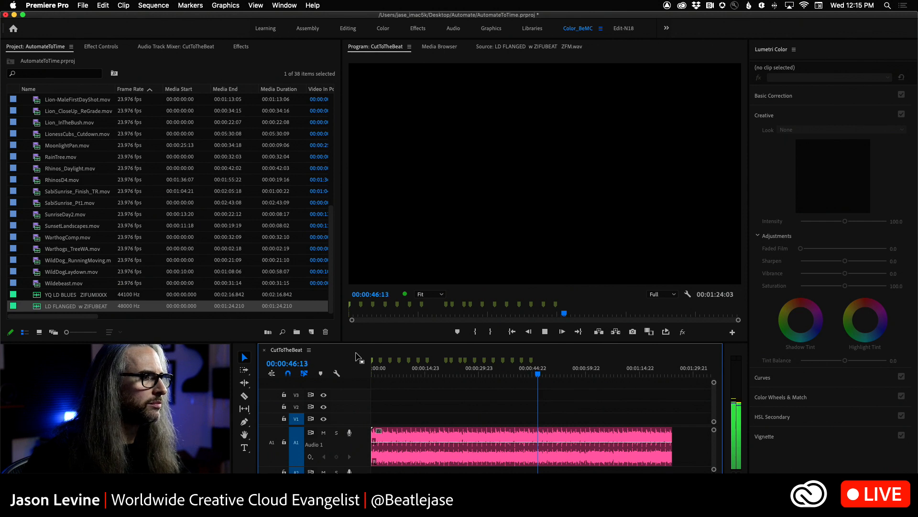
key(m)
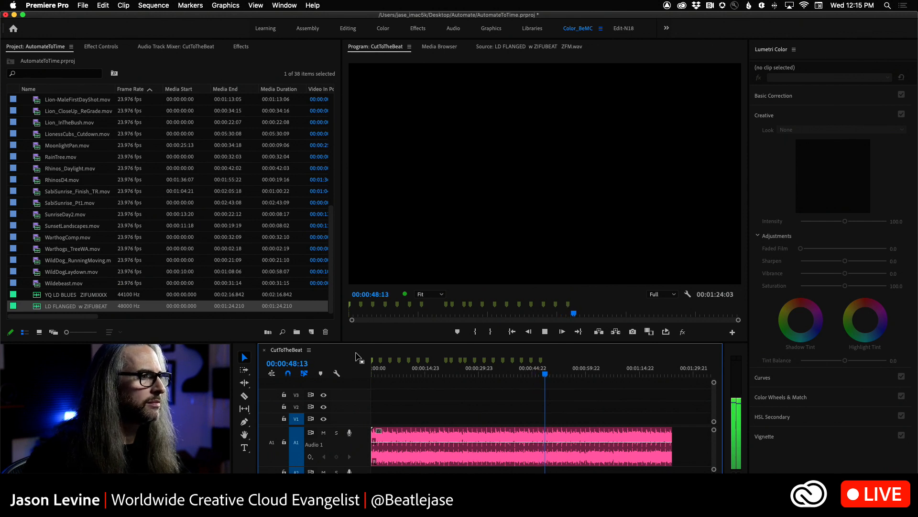
key(m)
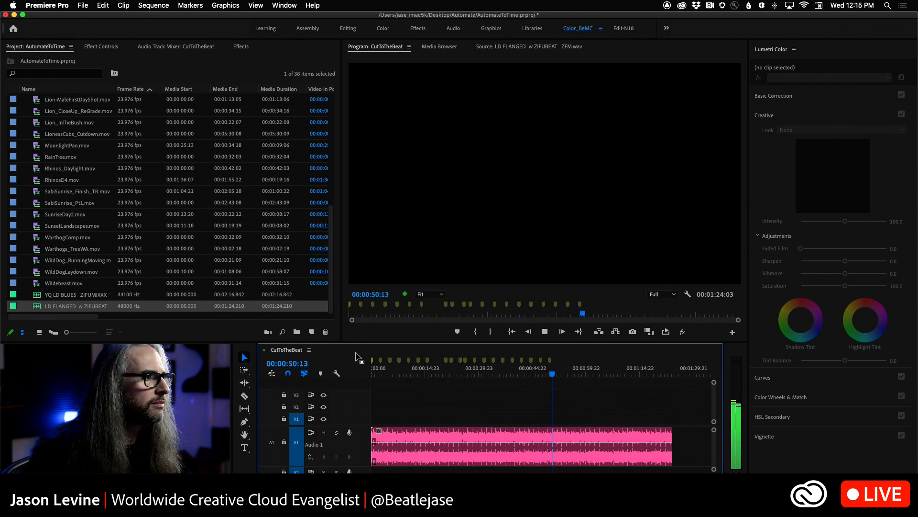
key(m)
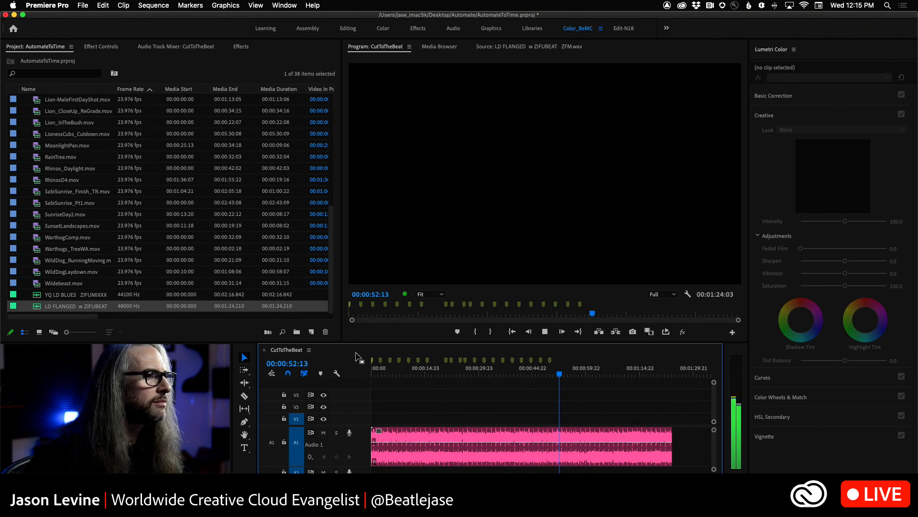
key(space)
Return the playhead to the start of the CutToTheBeat sequence and leave the audio clip deselected
key(d)
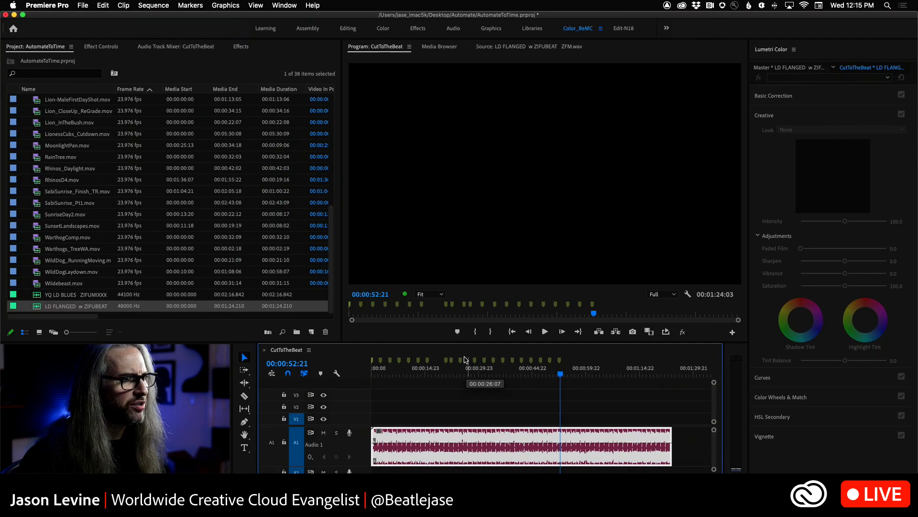
scroll(438, 397, right, 5)
scroll(439, 397, left, 5)
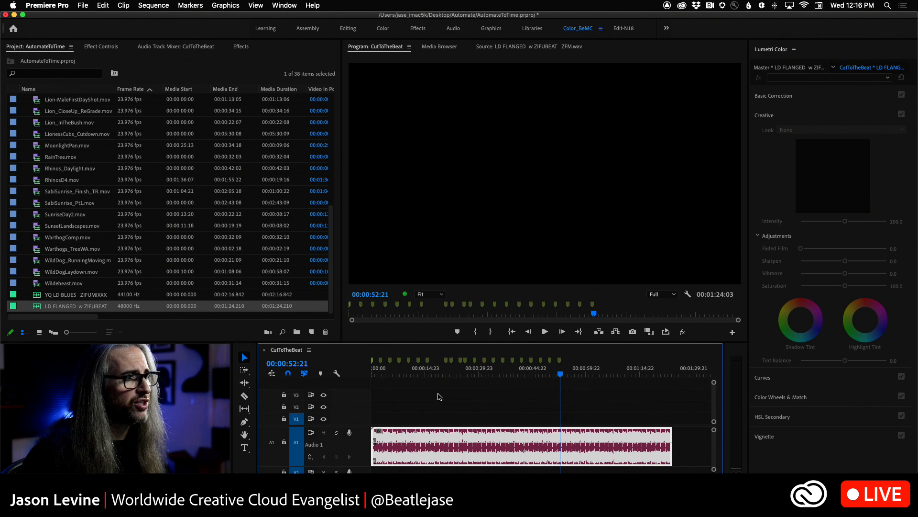
click(439, 390)
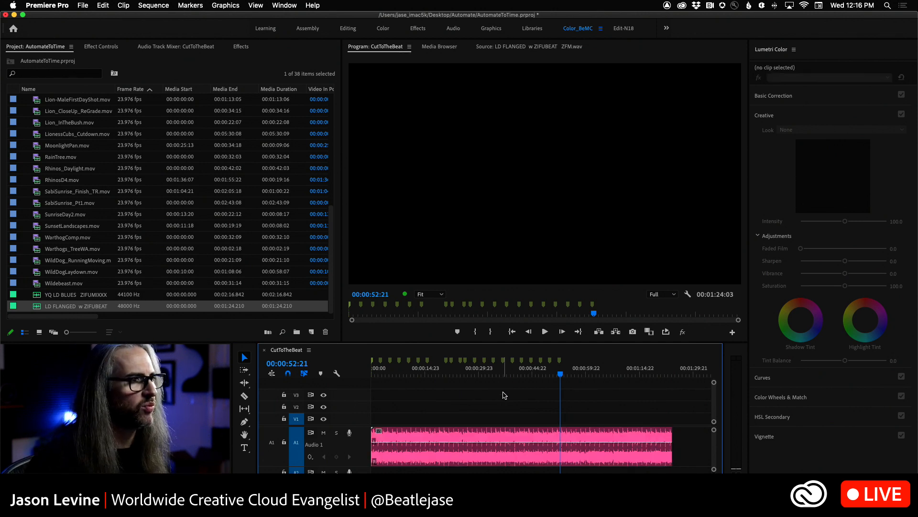
key(super+a)
key(Home)
click(377, 396)
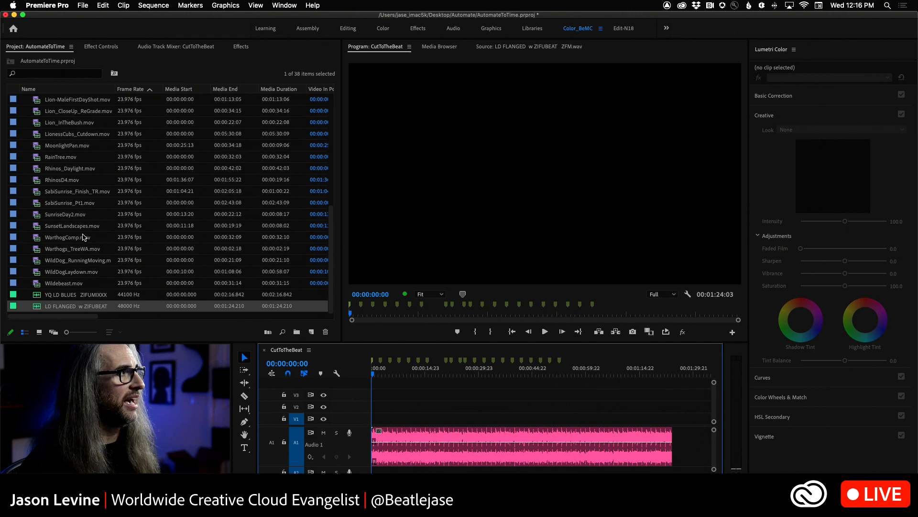
Select the project items from DrivingShots_Day2_Morn through LeopardNight_Part2_Comp, and replace that selection with Buffalo_UpCloseInsert.mov
scroll(84, 237, up, 10)
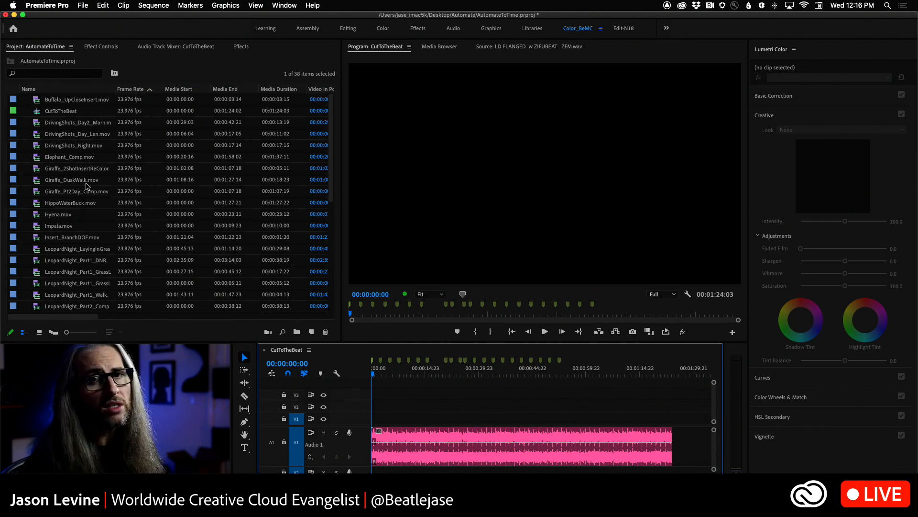
click(37, 123)
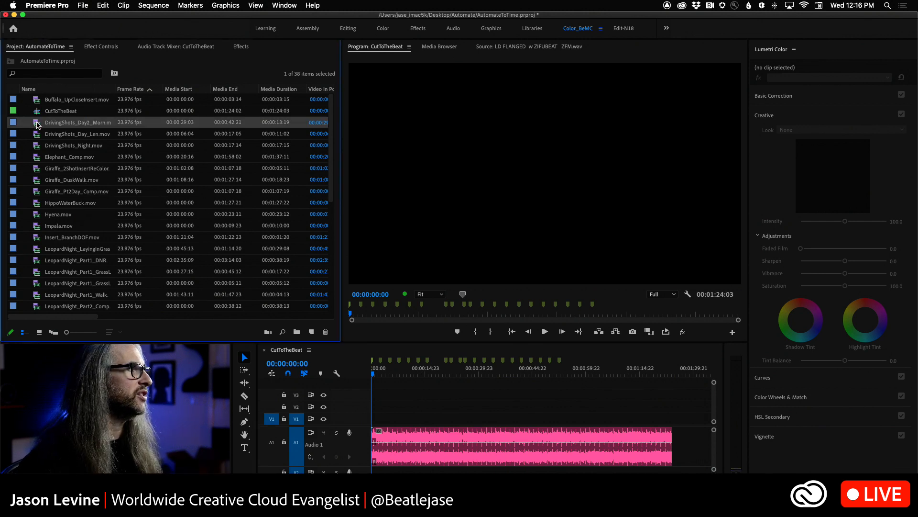
shift+click(41, 308)
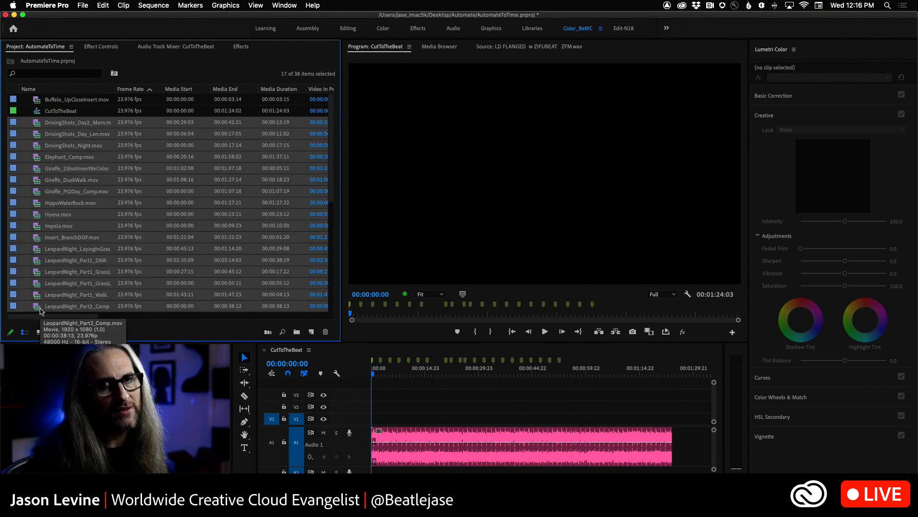
click(94, 101)
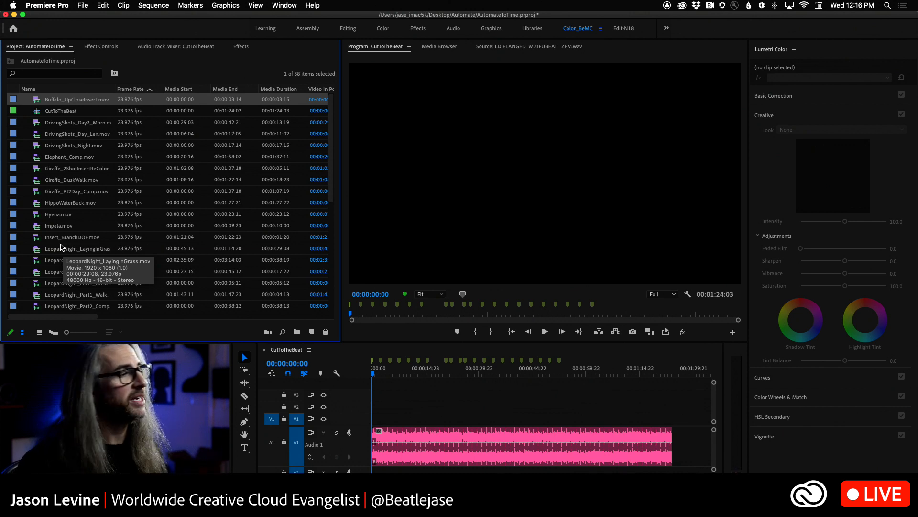
Show the project clips as thumbnails in Icon View and move the LeopardNight_LayingInGrass clip ahead of the DrivingShots_Day2 clip
click(40, 332)
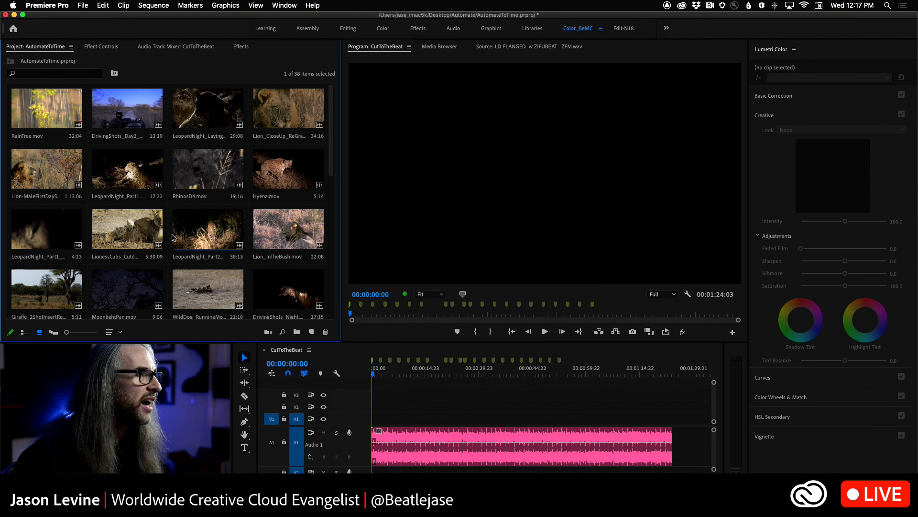
scroll(333, 177, down, 2)
scroll(333, 177, down, 5)
scroll(333, 126, up, 8)
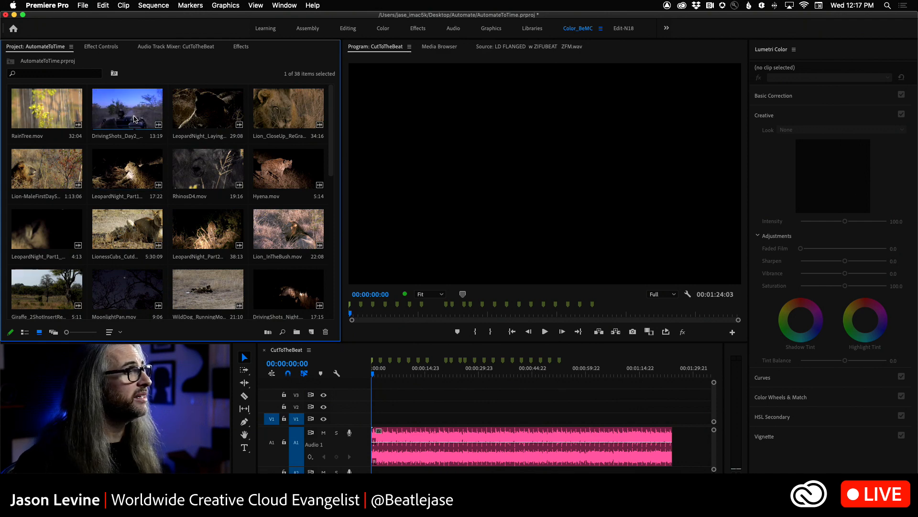
drag(208, 109, 93, 110)
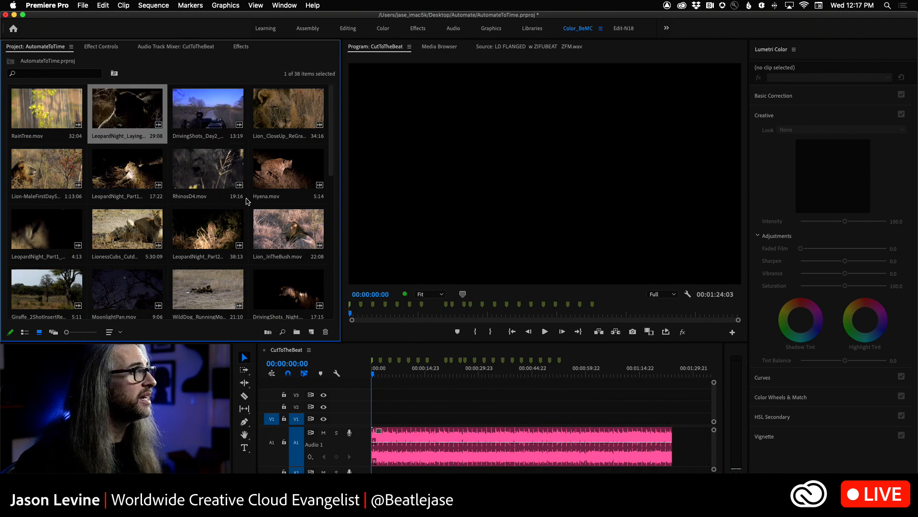
Move the SabiSunrise_Pt1.mov thumbnail from near the end of the grid to its first position
scroll(327, 155, down, 10)
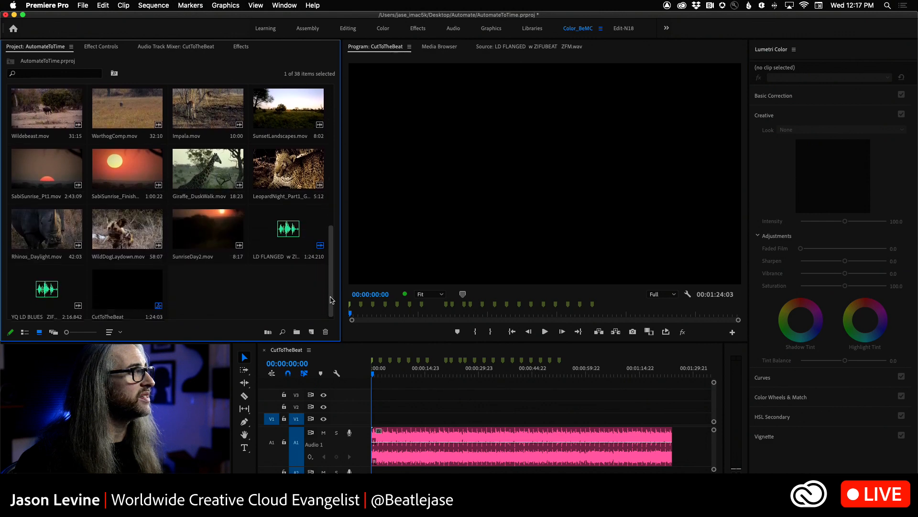
click(34, 165)
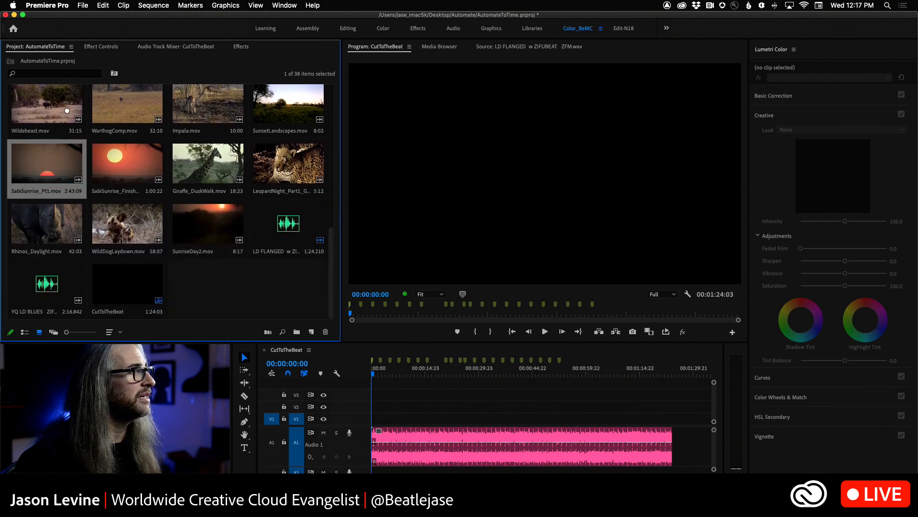
scroll(71, 88, up, 2)
scroll(71, 88, up, 8)
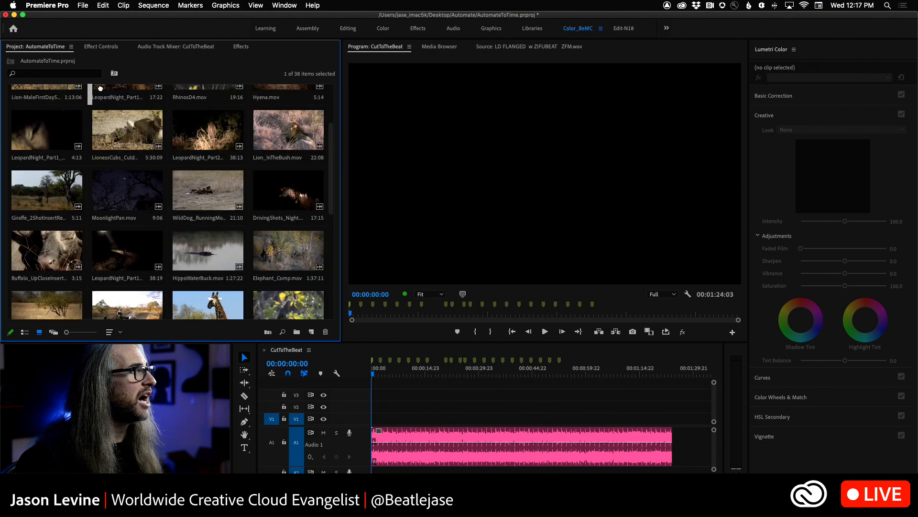
drag(98, 89, 129, 125)
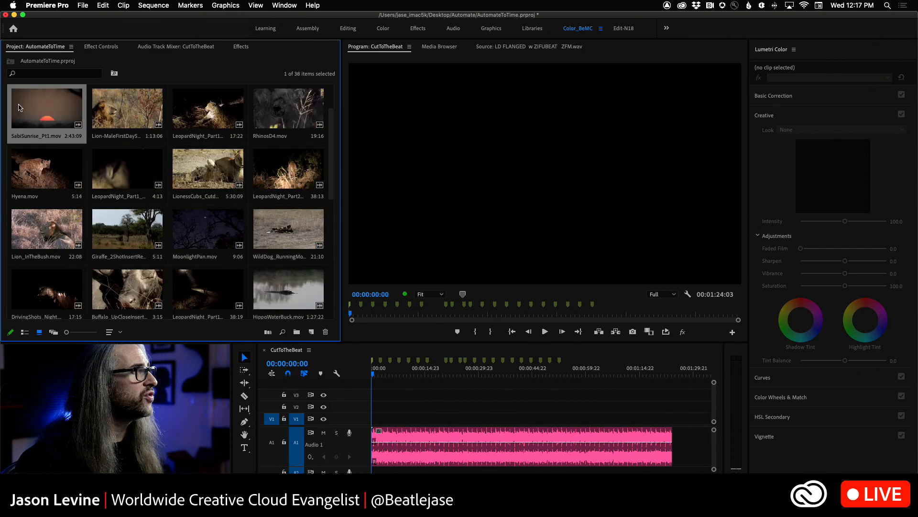
drag(48, 170, 11, 113)
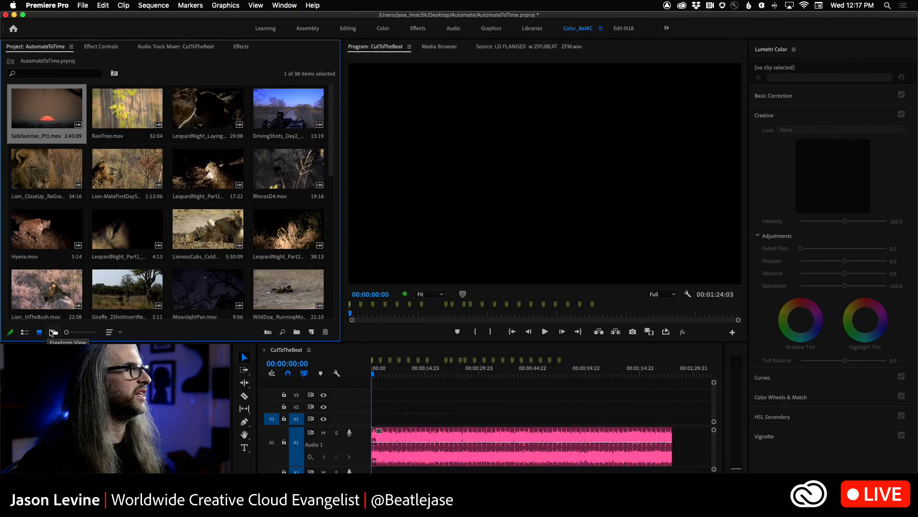
Switch the project to Freeform View, maximize it, and reset the clip layout to a grid
click(54, 332)
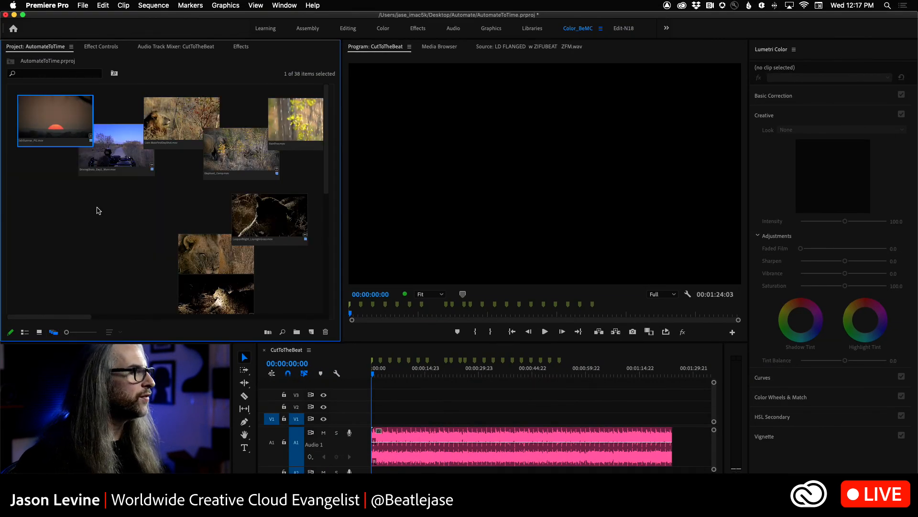
key(grave)
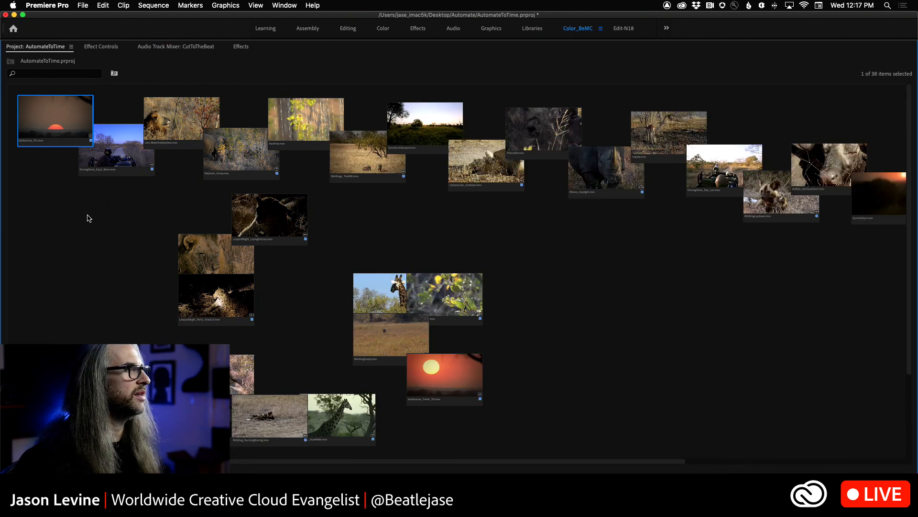
right_click(88, 218)
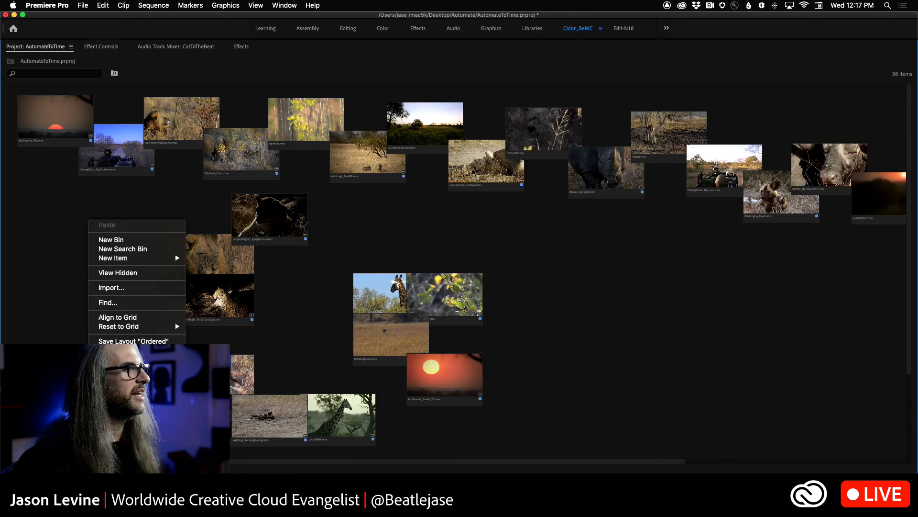
click(193, 334)
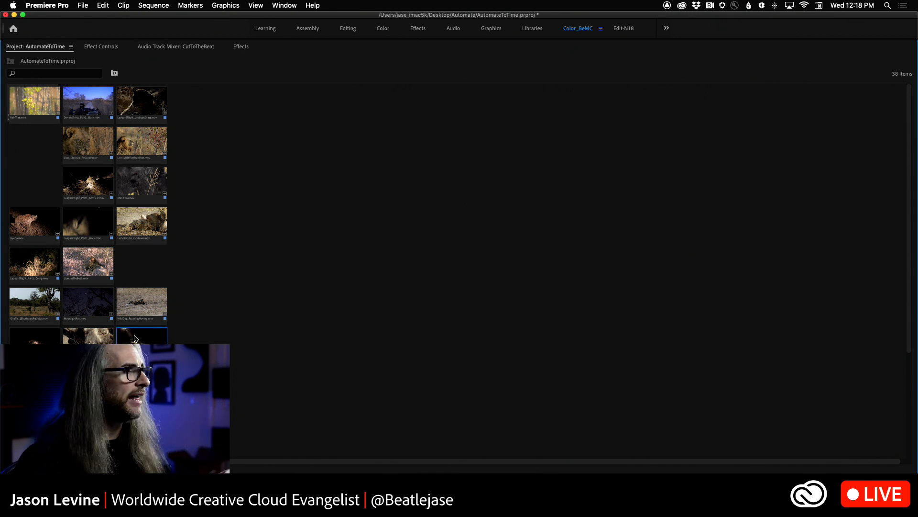
Separate the gridded clips into groups of 14, six and three, placed side by side across the freeform canvas
scroll(254, 400, down, 5)
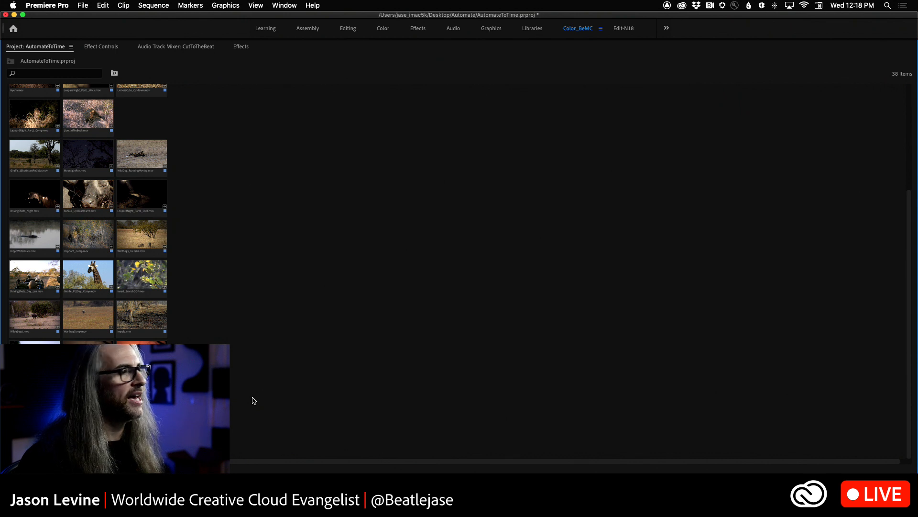
drag(227, 430, 256, 115)
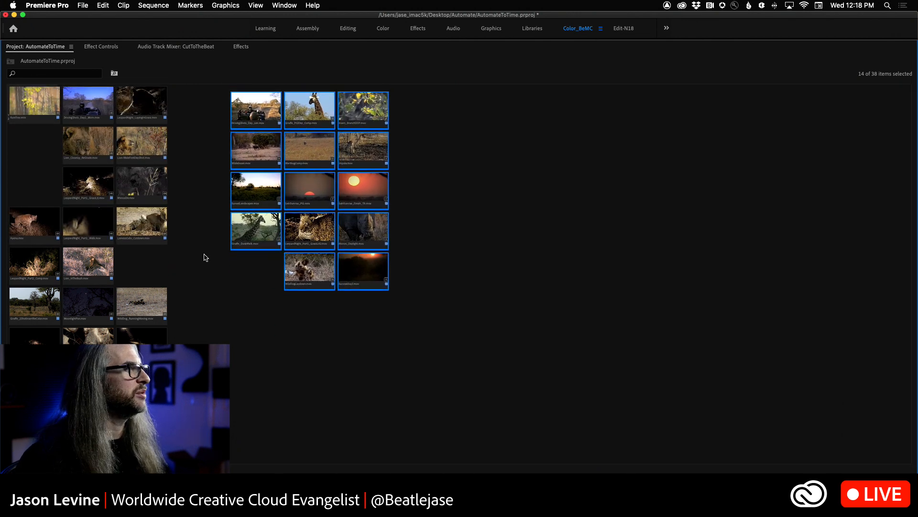
drag(187, 305, 150, 349)
drag(26, 318, 429, 120)
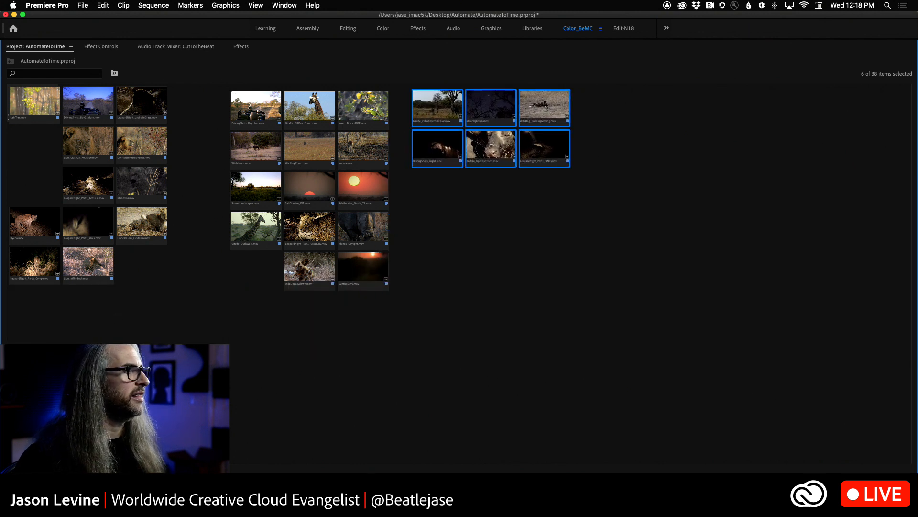
drag(191, 357, 2, 396)
drag(119, 383, 622, 127)
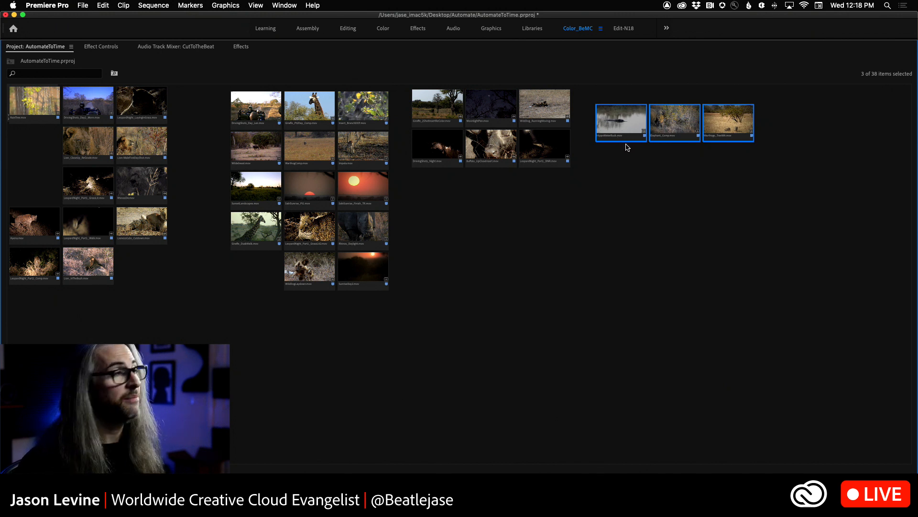
Move the remaining clips and the audio file below the three-clip HippoWaterBuck group, with the RainTree clip placed beside them
drag(180, 91, 614, 228)
click(632, 225)
drag(668, 208, 603, 200)
click(623, 251)
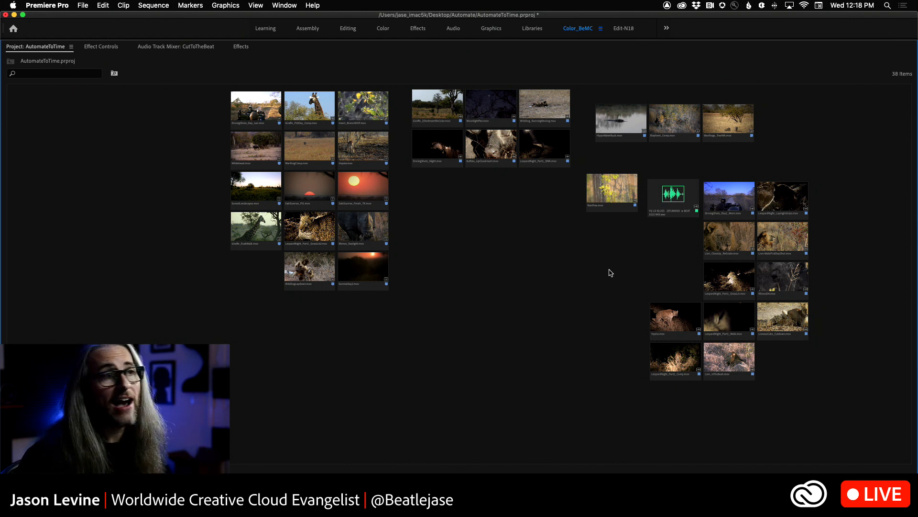
Preview the SabiSunrise_Pt1 and Rhinos_Daylight clips directly in their freeform thumbnails
click(322, 188)
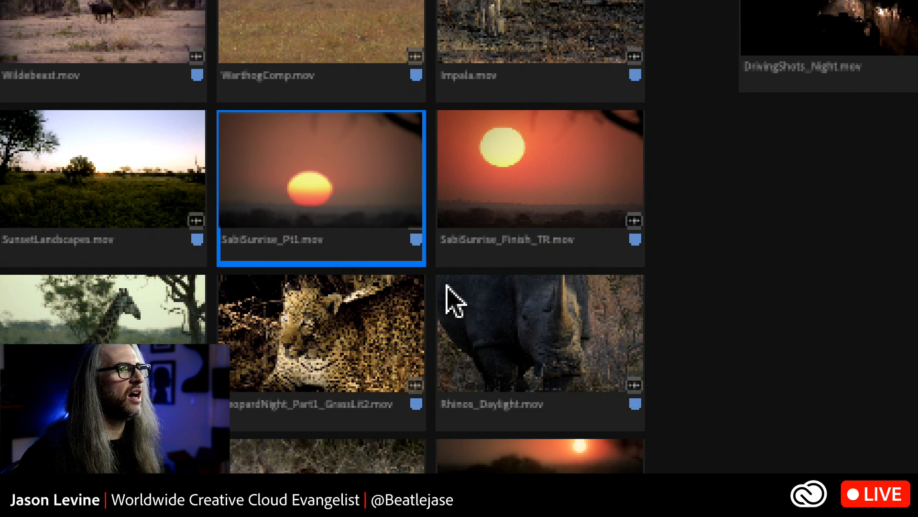
click(519, 348)
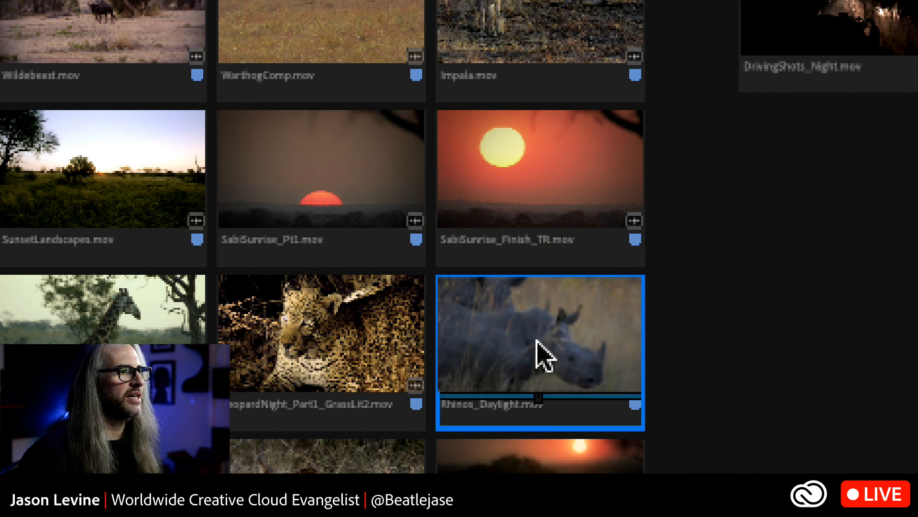
key(space)
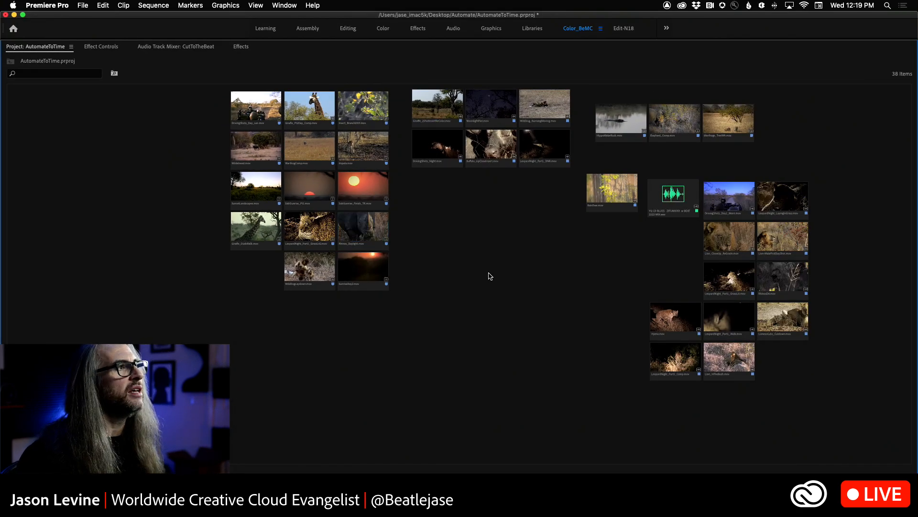
Set the thumbnail clip size of all 38 project items to Large and deselect them
drag(191, 100, 768, 395)
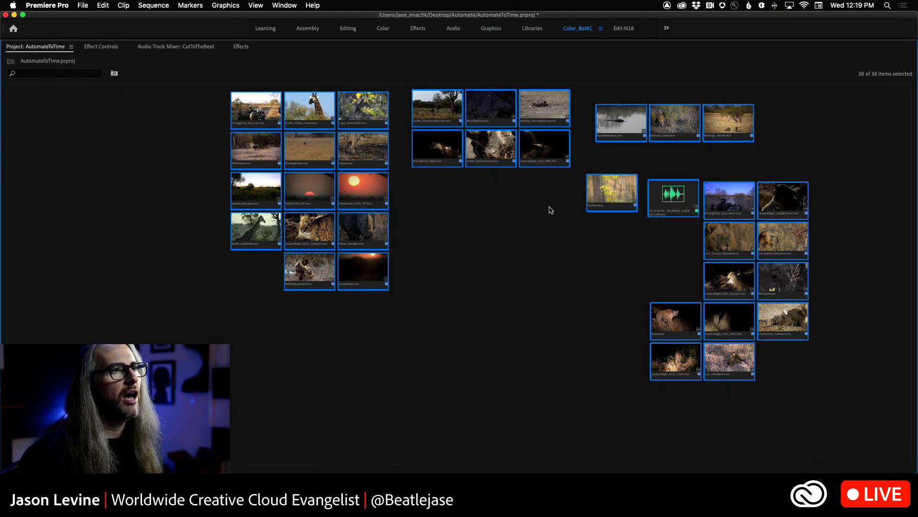
right_click(261, 114)
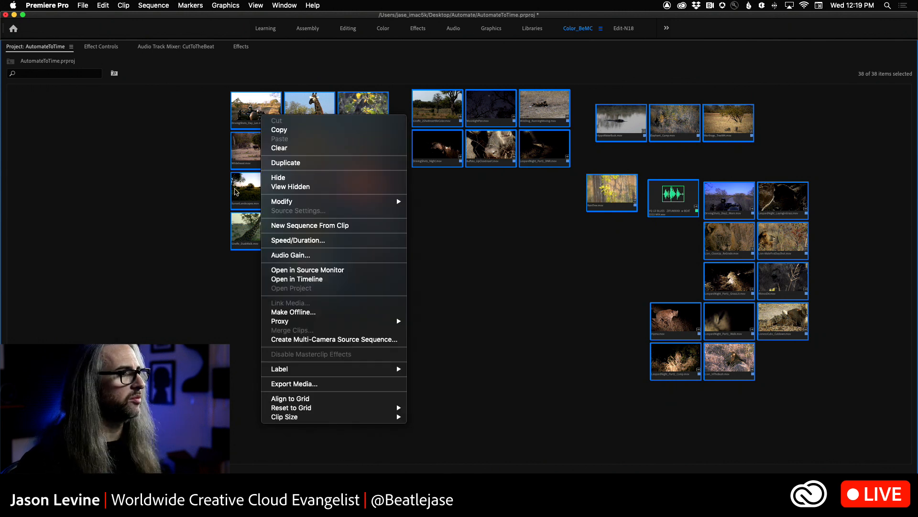
mouse_move(275, 417)
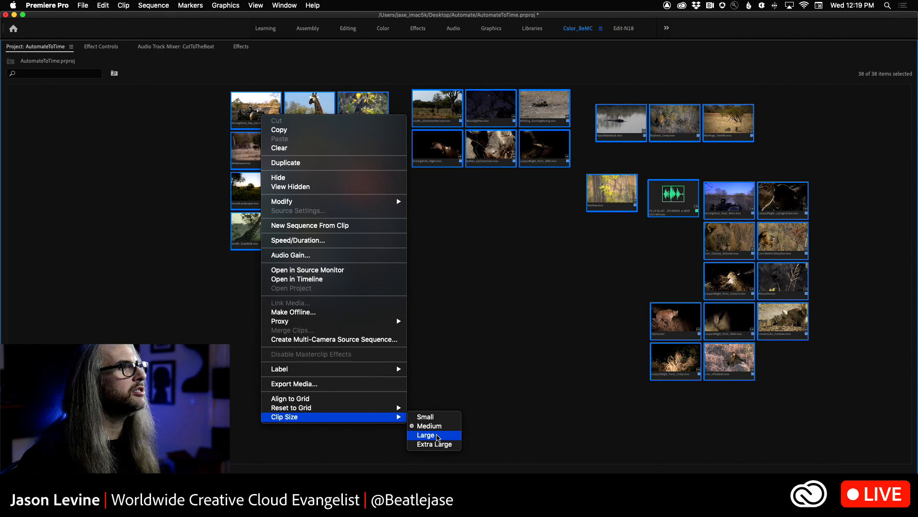
click(437, 435)
click(506, 330)
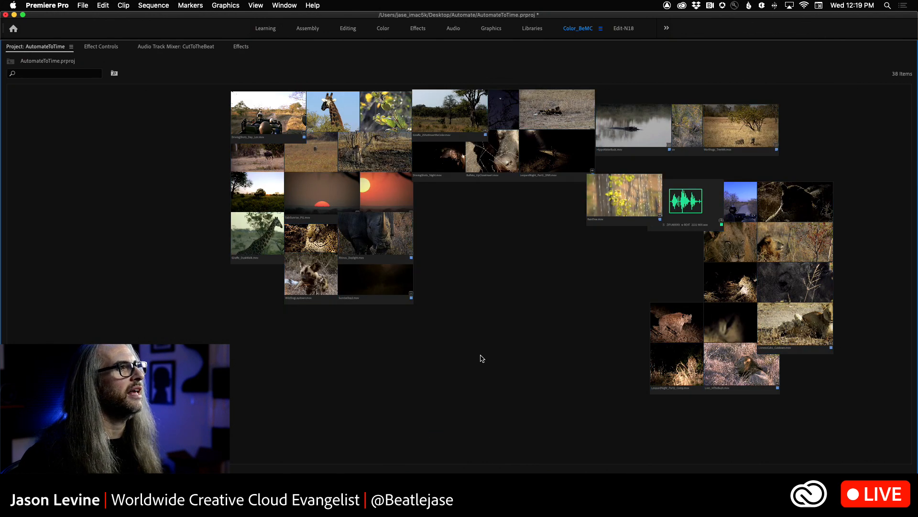
Arrange SabiSunrise_Pt1, DrivingShots_Day2_Morn and HippoWaterBuck as a staggered opening row in the canvas's upper-left area
drag(321, 206, 53, 123)
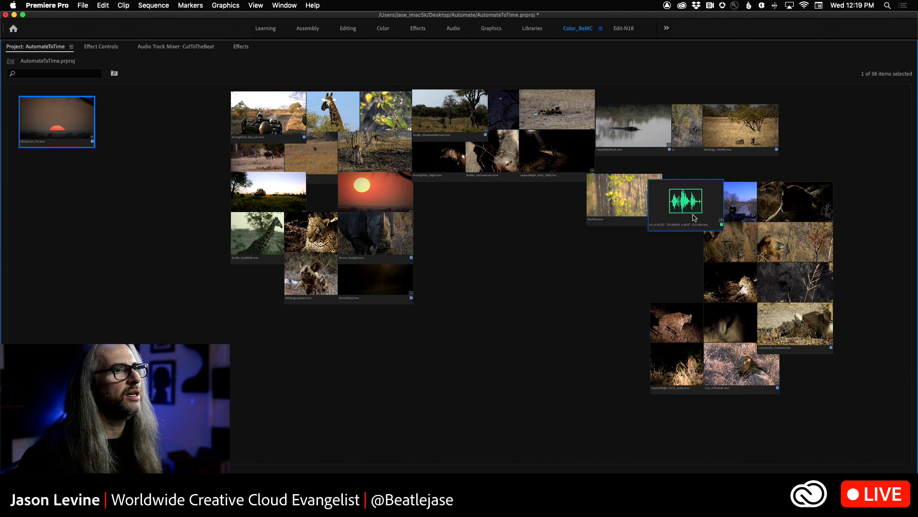
click(735, 207)
drag(735, 208, 115, 152)
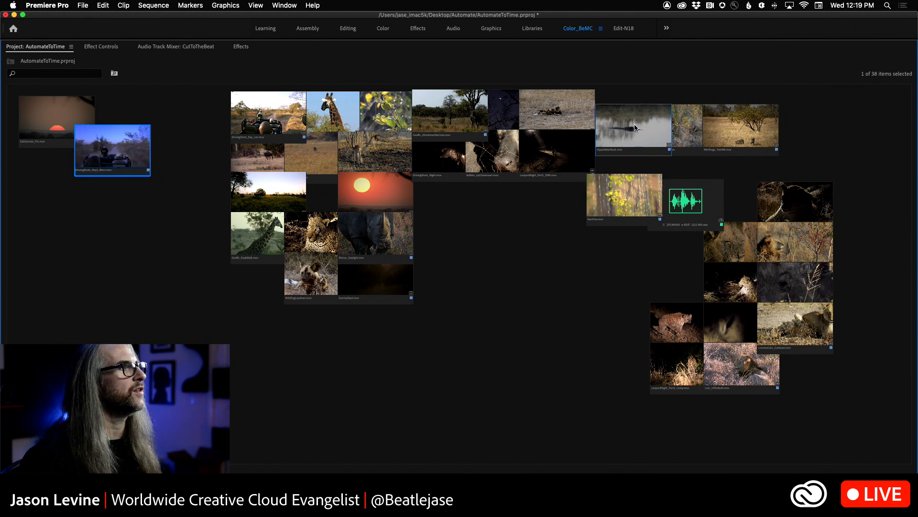
drag(634, 130, 168, 123)
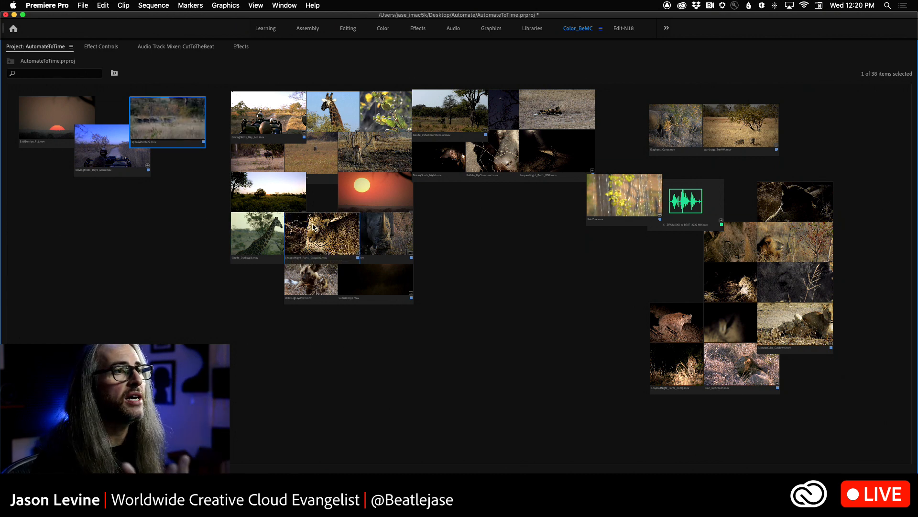
Cluster the Lion_CloseUp, Lion-MaleFirstDayShot, LionessCubs_Cutdown and RainTree clips in the canvas's lower middle, with Warthogs_TreeWA placed beside them
drag(735, 255, 580, 322)
drag(793, 253, 526, 404)
drag(799, 344, 525, 303)
drag(627, 200, 439, 345)
drag(748, 125, 339, 336)
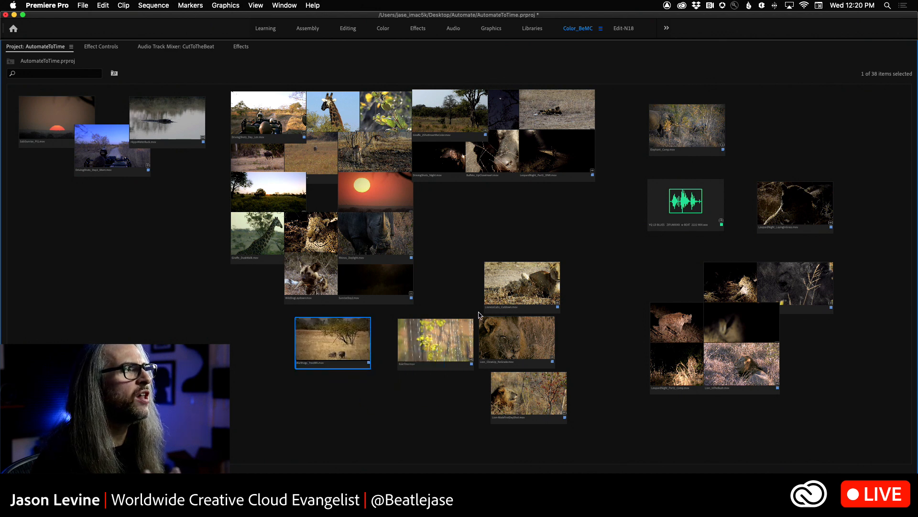
Place the Impala clip below the RainTree clip and move Warthogs_TreeWA directly next to it
click(369, 156)
drag(521, 275, 421, 413)
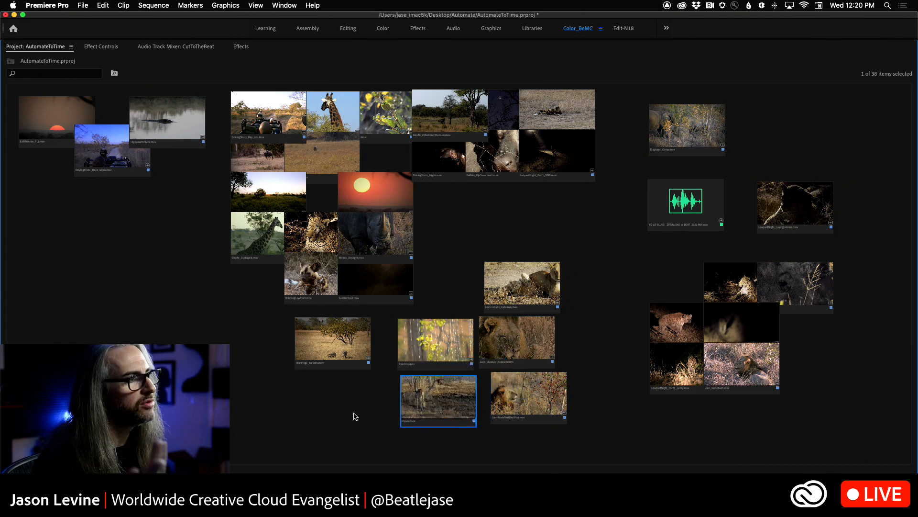
drag(334, 355, 365, 412)
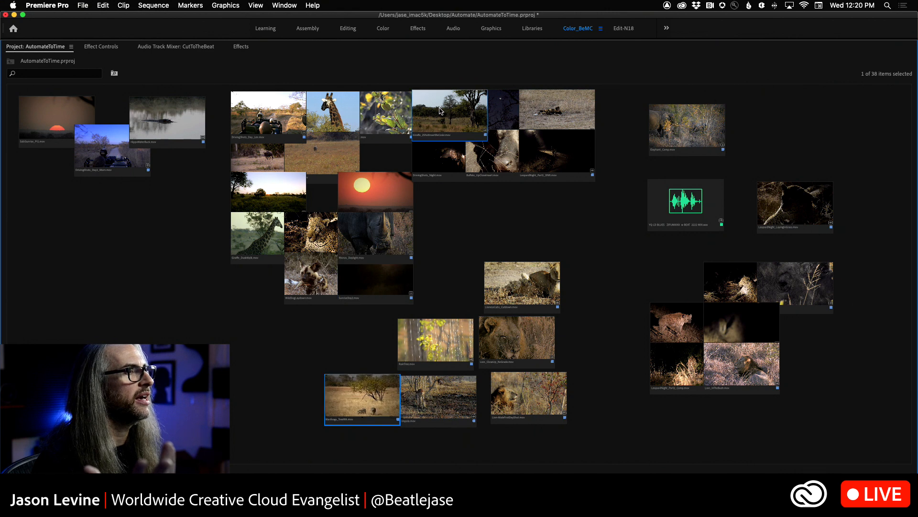
Place the Giraffe_2ShotInsertReColor, DrivingShots_Day_Len and SunsetLandscapes clips together below the staggered opening row
drag(462, 115, 174, 247)
drag(268, 120, 81, 248)
drag(258, 204, 152, 302)
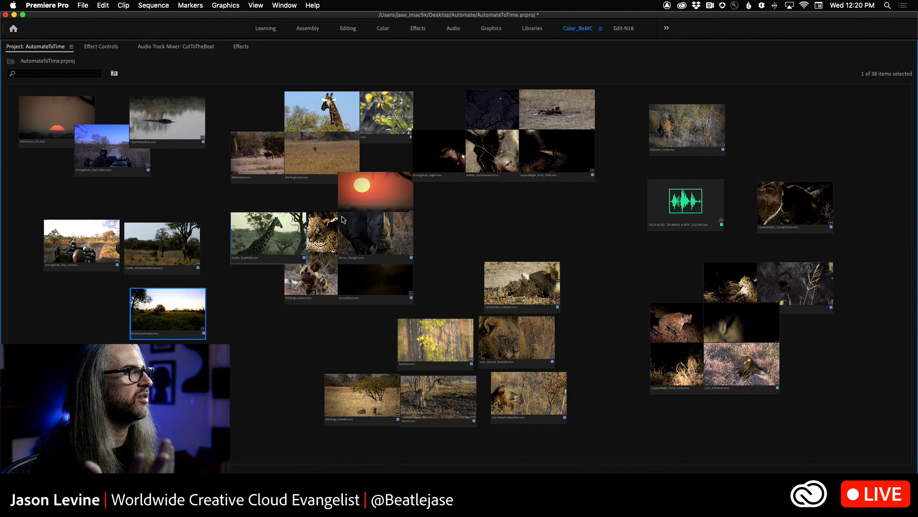
Lay out the LeopardNight_LyingInGrass, DrivingShots_Night, LeopardNight_Part1_DNR and Hyena clips as a descending diagonal row in the canvas's right half
drag(775, 205, 502, 215)
drag(452, 162, 555, 228)
drag(617, 250, 618, 249)
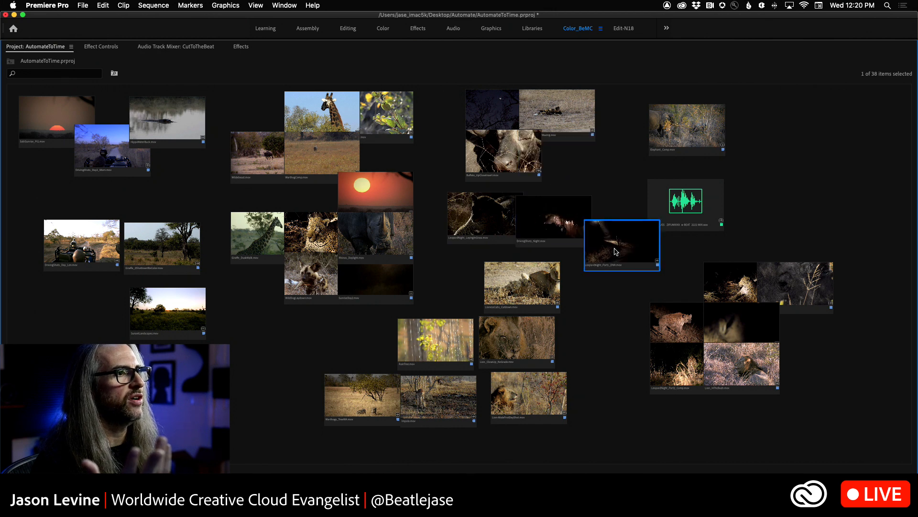
click(659, 320)
drag(659, 319, 693, 280)
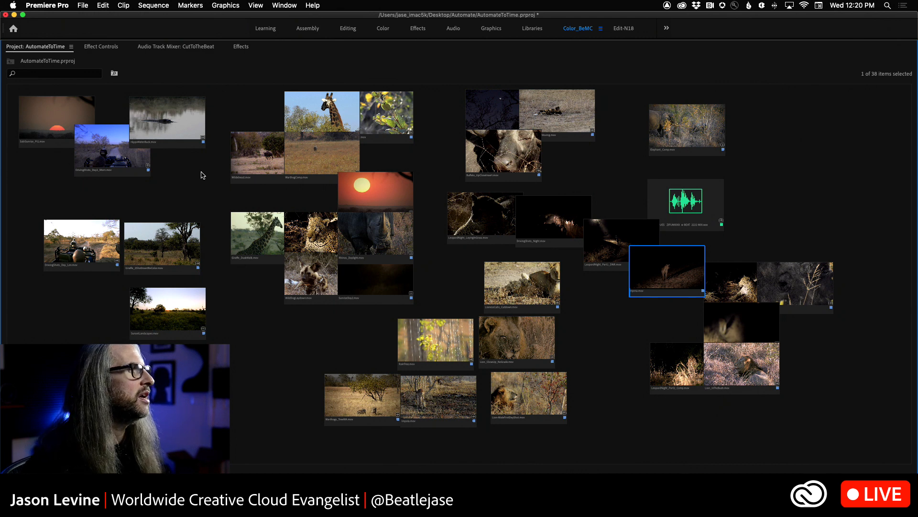
Restore the saved canvas layout named Ordered
right_click(201, 174)
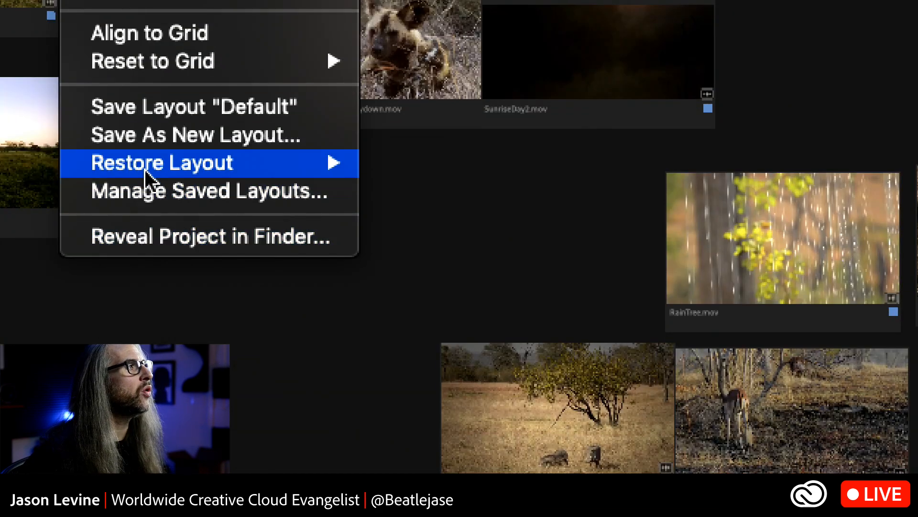
mouse_move(175, 175)
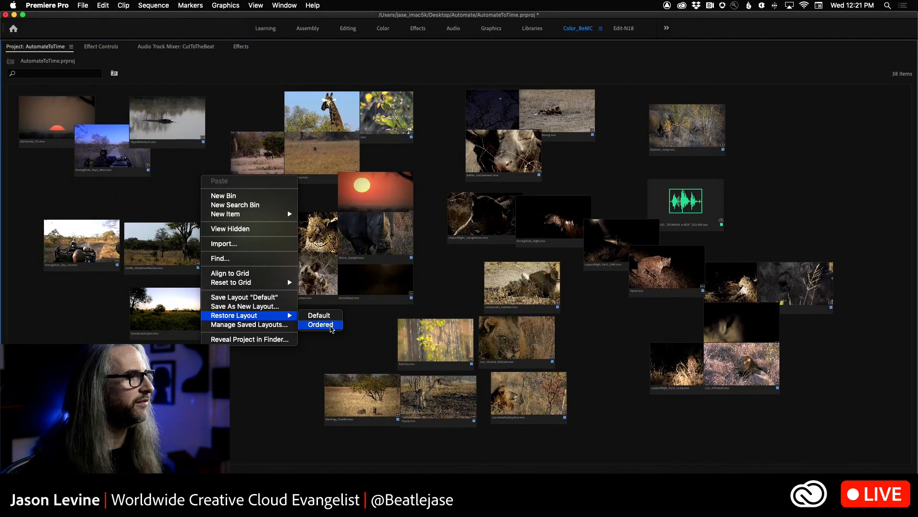
click(320, 324)
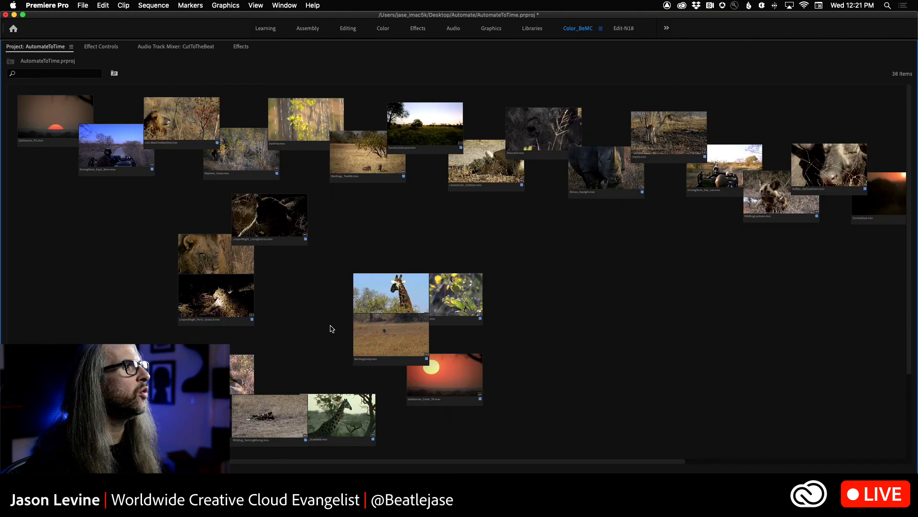
Review the ordered clip row from the sunrise opening through to the night leopard clips at its end
click(89, 136)
click(304, 126)
click(375, 166)
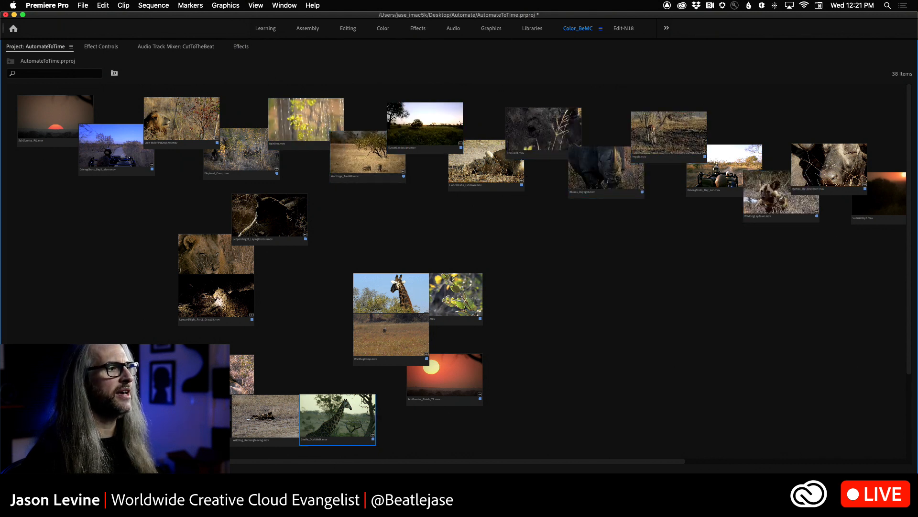
scroll(768, 193, right, 5)
scroll(459, 279, right, 10)
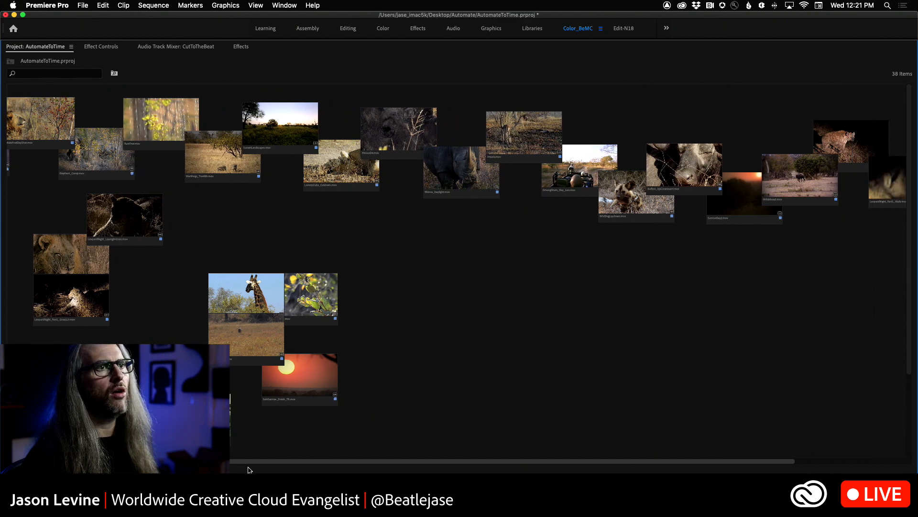
scroll(459, 279, right, 2)
scroll(459, 279, left, 10)
scroll(459, 279, left, 3)
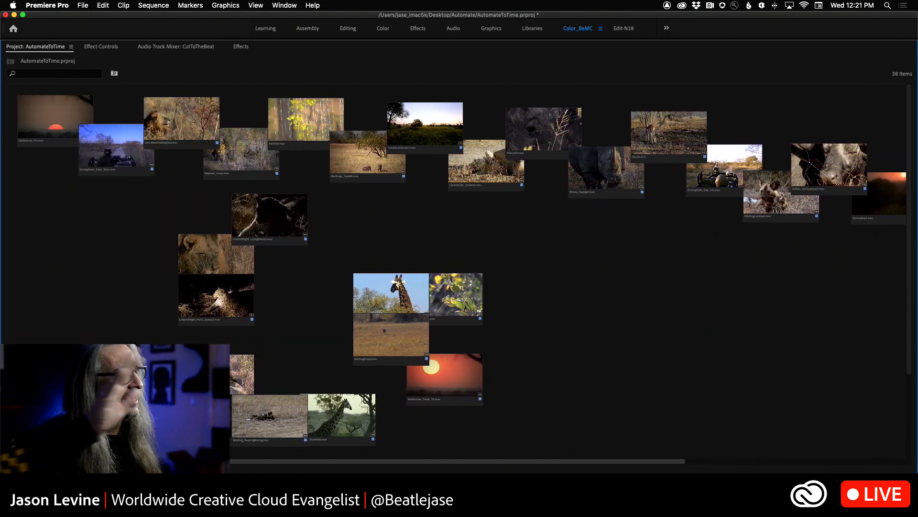
scroll(459, 279, right, 15)
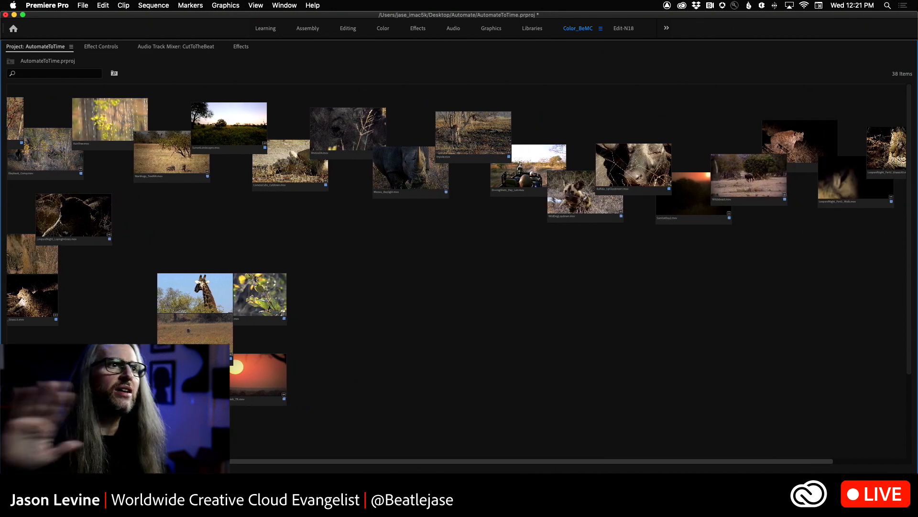
scroll(460, 279, right, 2)
scroll(460, 279, left, 14)
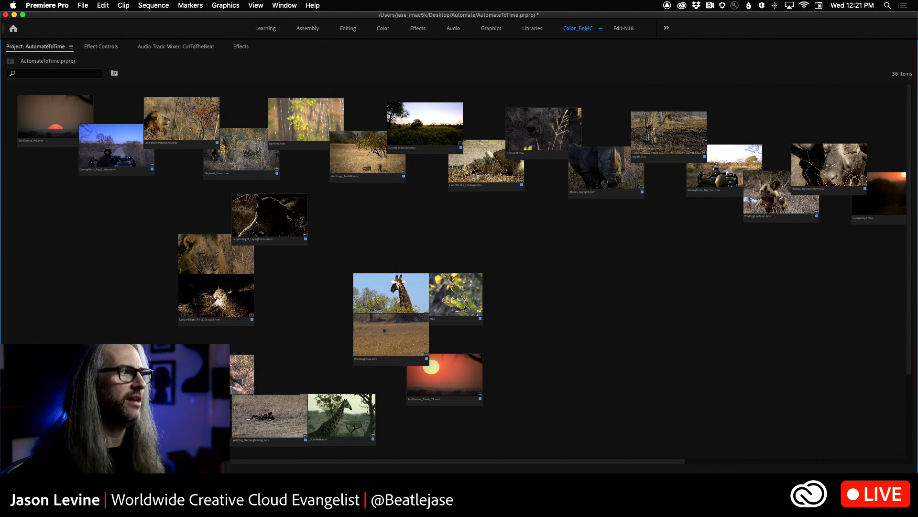
click(216, 296)
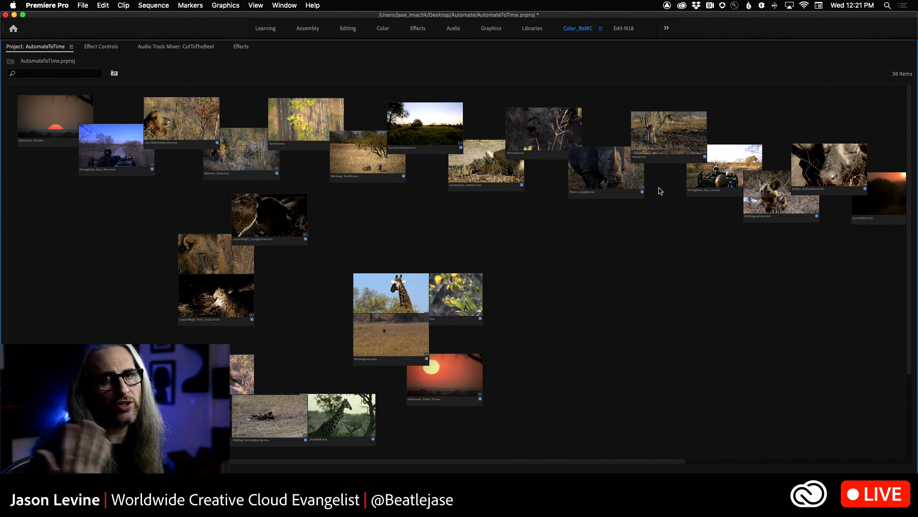
Look through the metadata sort options for resetting the canvas to a grid
right_click(525, 240)
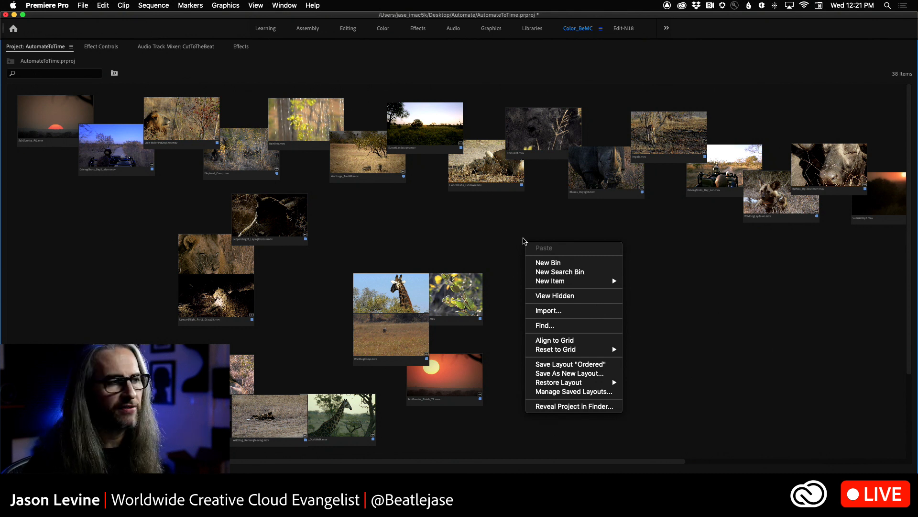
mouse_move(577, 354)
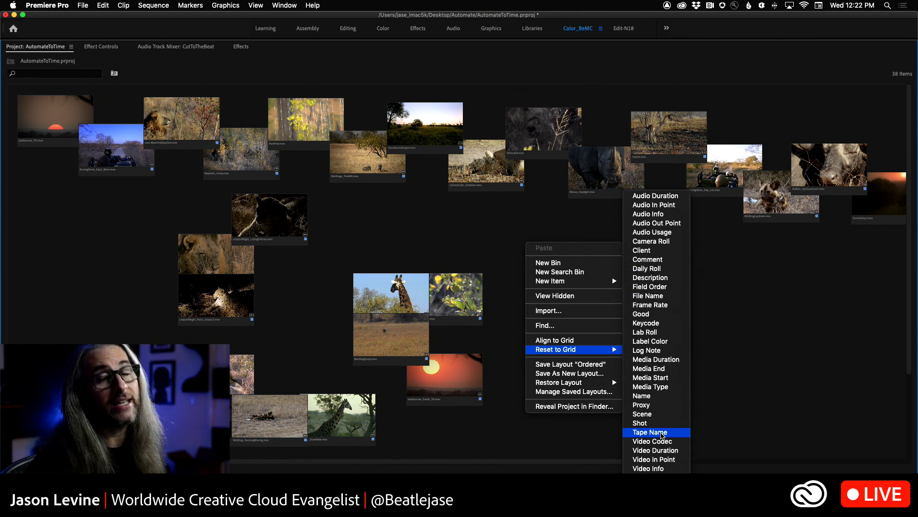
click(662, 433)
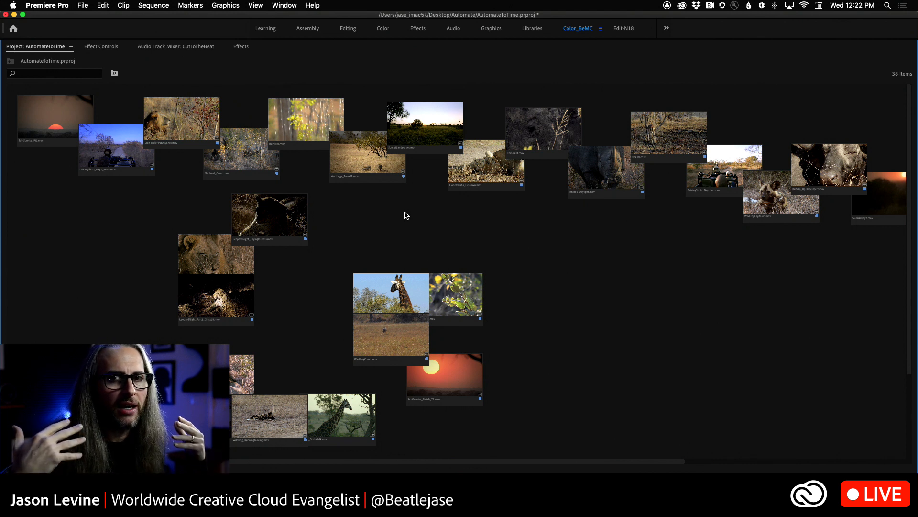
Select the storyboard clips in the ordered row, from SabiSunrise_Pt1 through LeopardNight_Part1_DNR
click(27, 113)
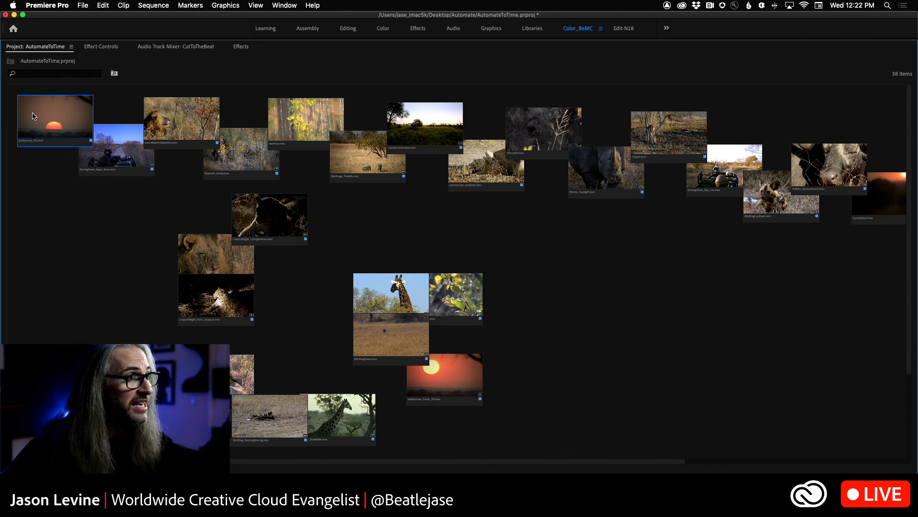
click(35, 117)
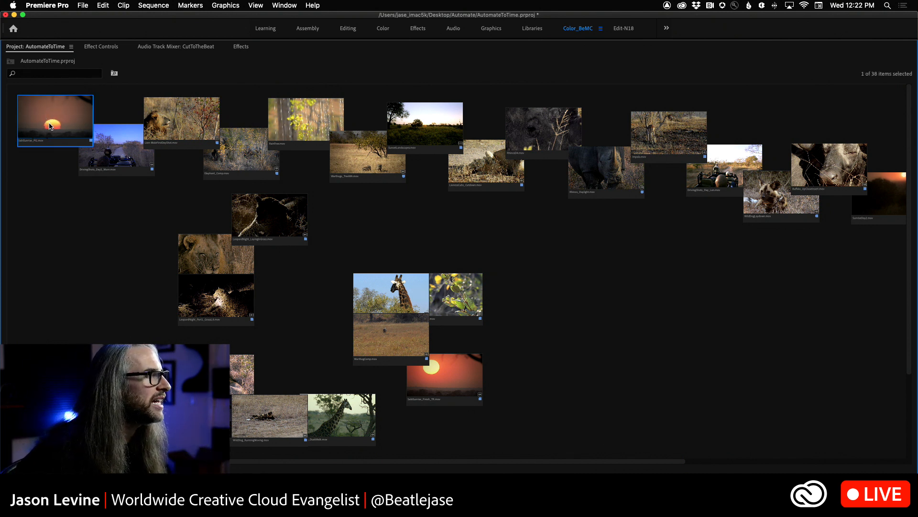
scroll(320, 471, right, 10)
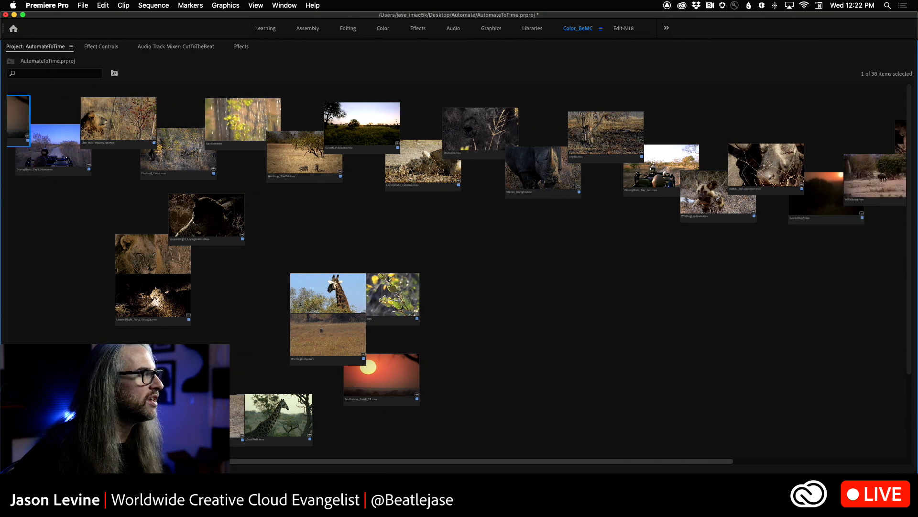
scroll(319, 471, right, 3)
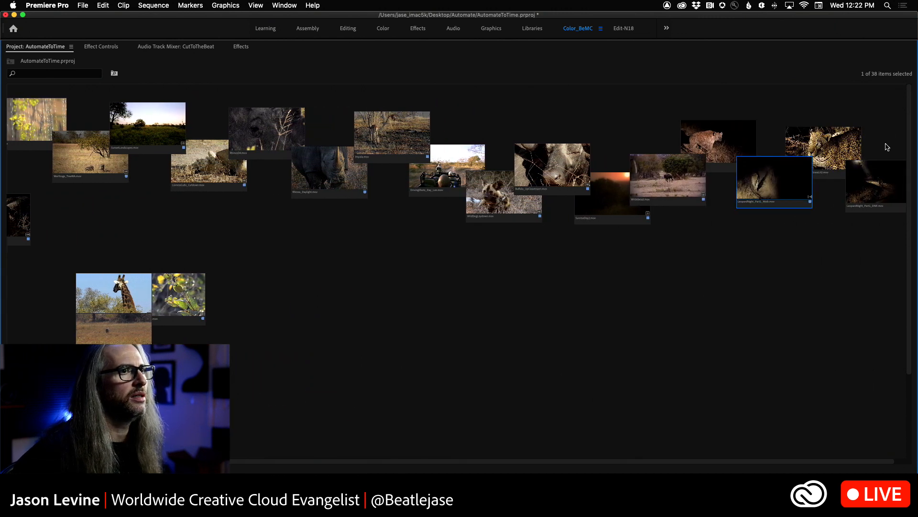
shift+click(883, 176)
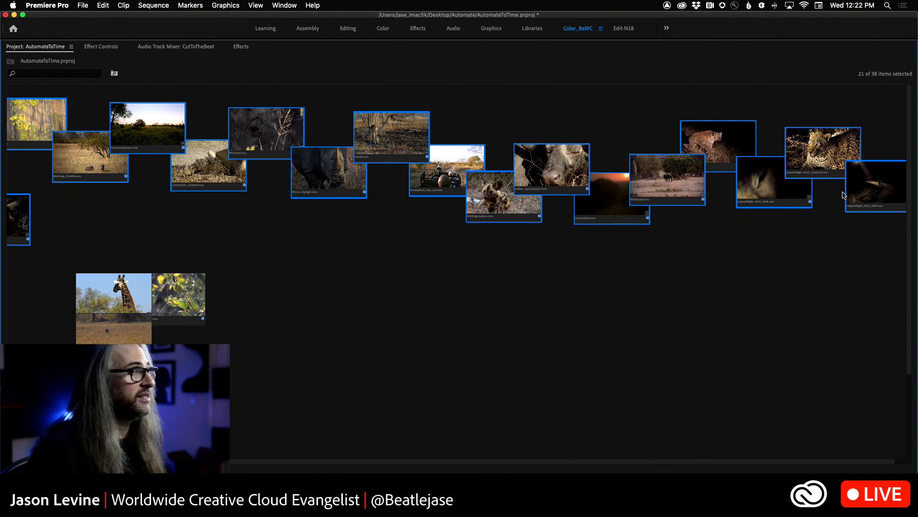
drag(500, 465, 262, 456)
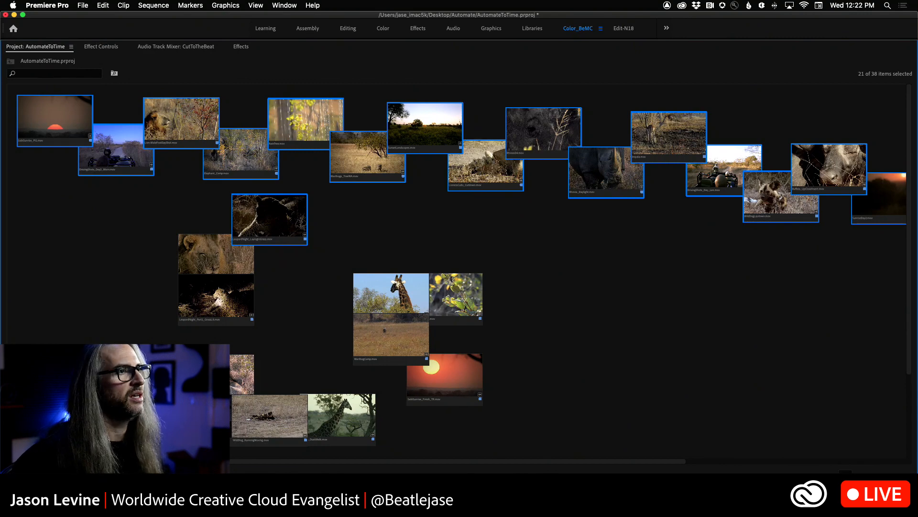
Automate the selected clips to CutToTheBeat in selection order, placed at unnumbered markers as overwrite edits with audio ignored
click(795, 463)
drag(439, 141, 514, 113)
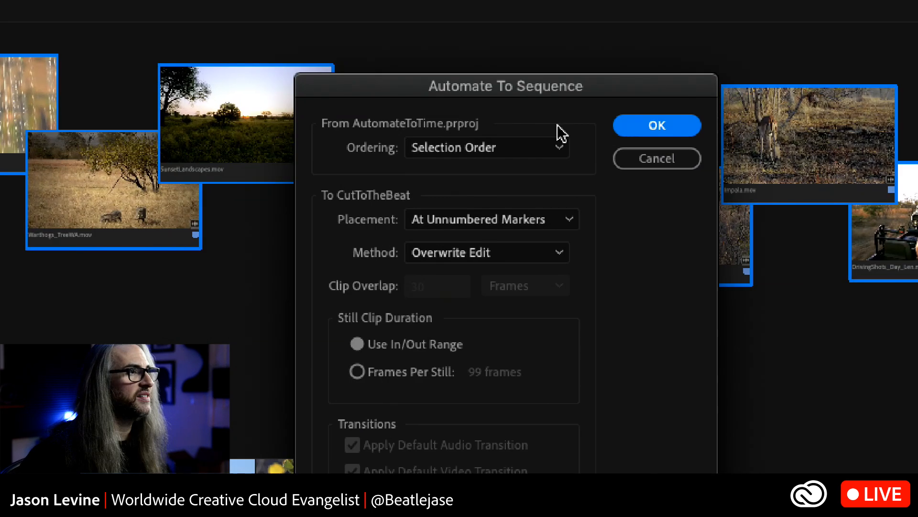
click(498, 149)
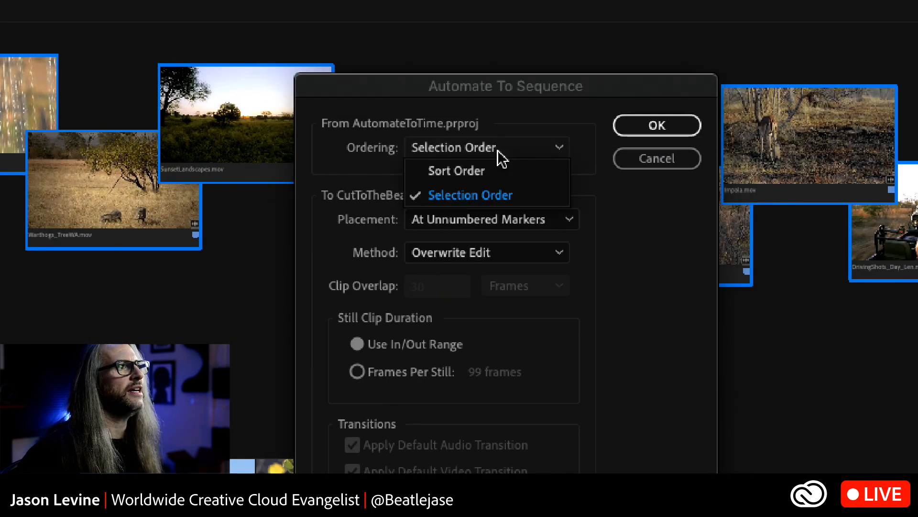
click(633, 191)
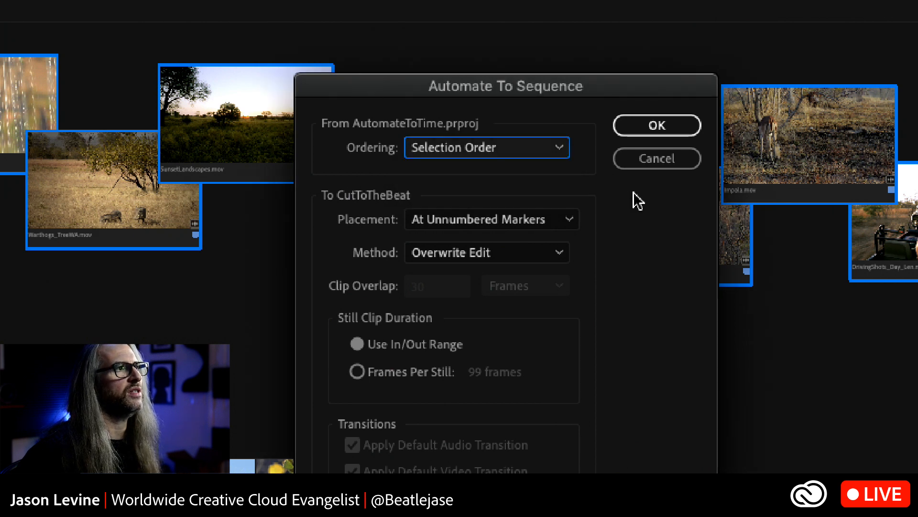
click(542, 220)
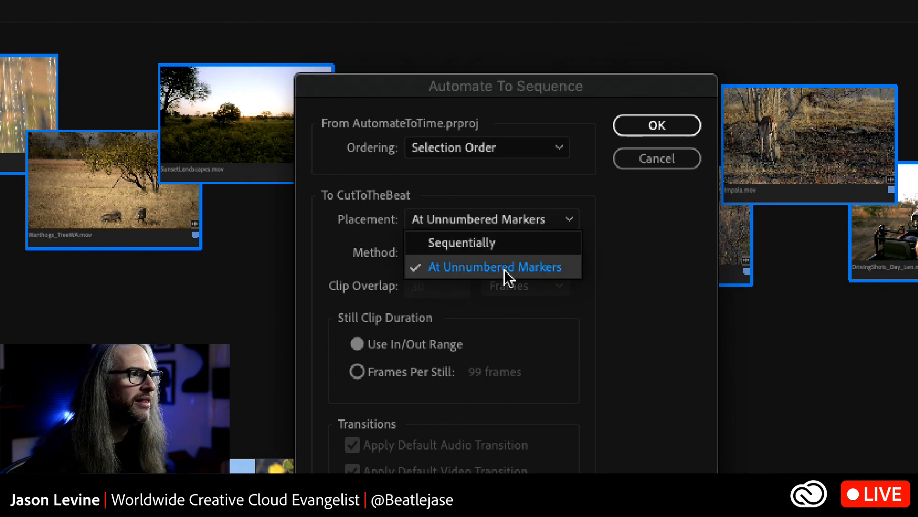
click(553, 276)
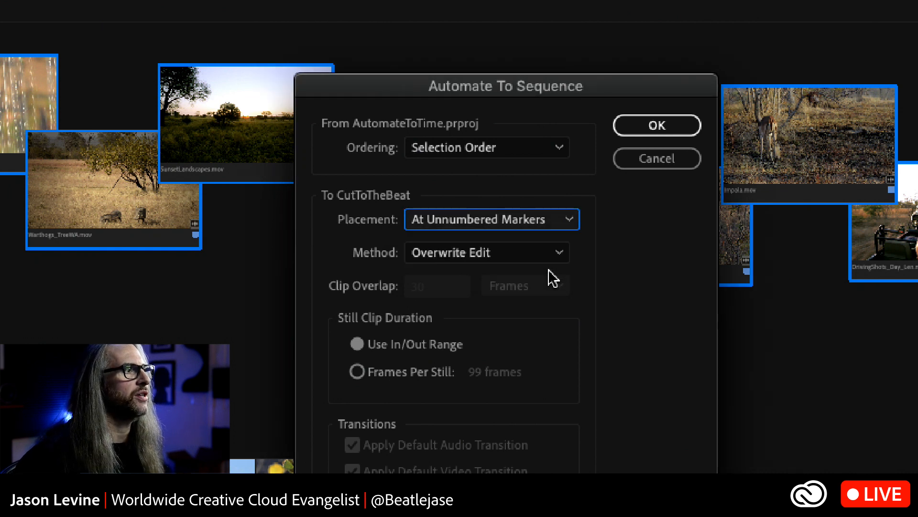
click(549, 262)
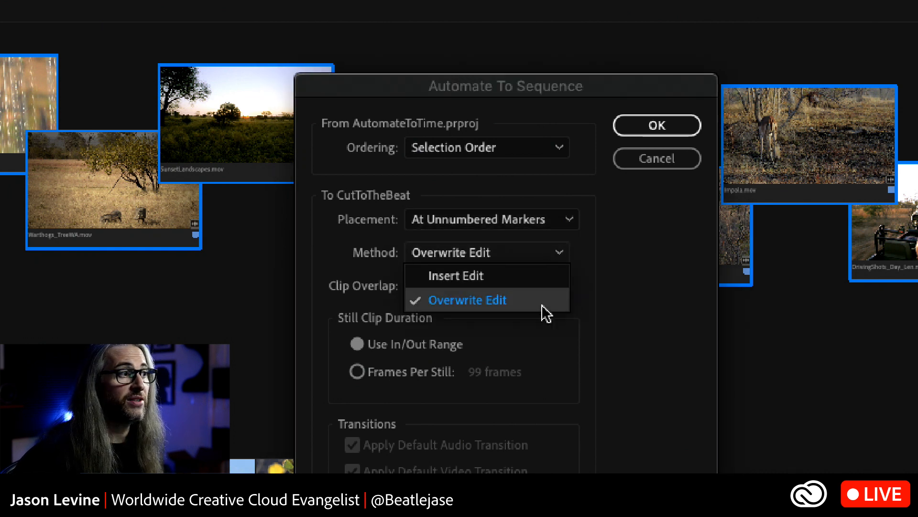
click(689, 328)
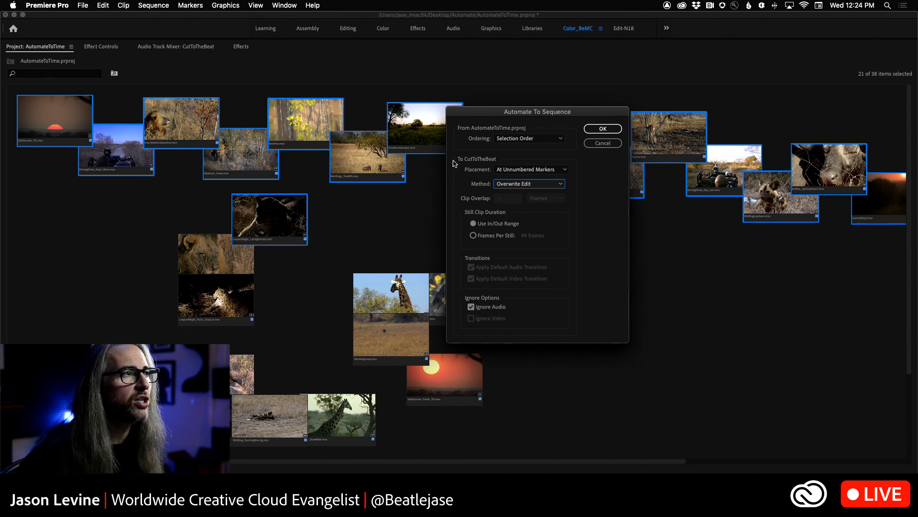
click(605, 129)
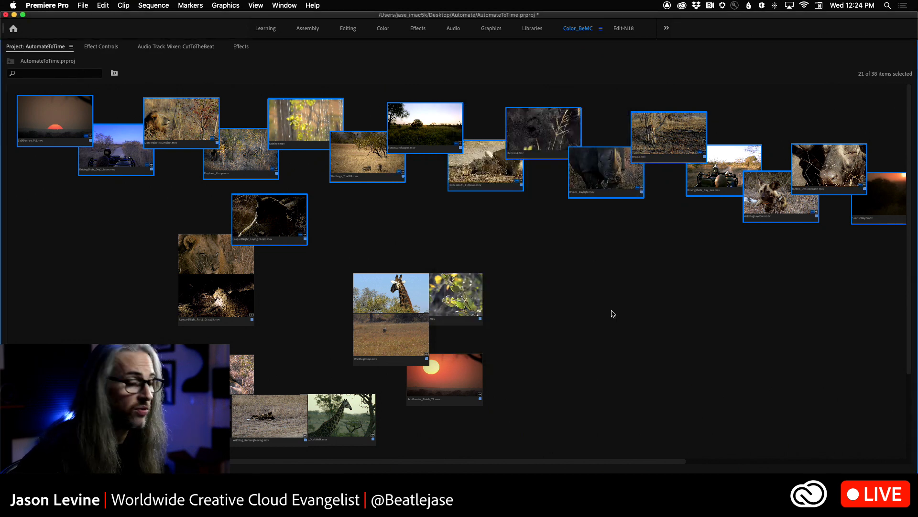
Return the Project panel to its normal size and play the assembled CutToTheBeat sequence into the closing leopard clip
key(grave)
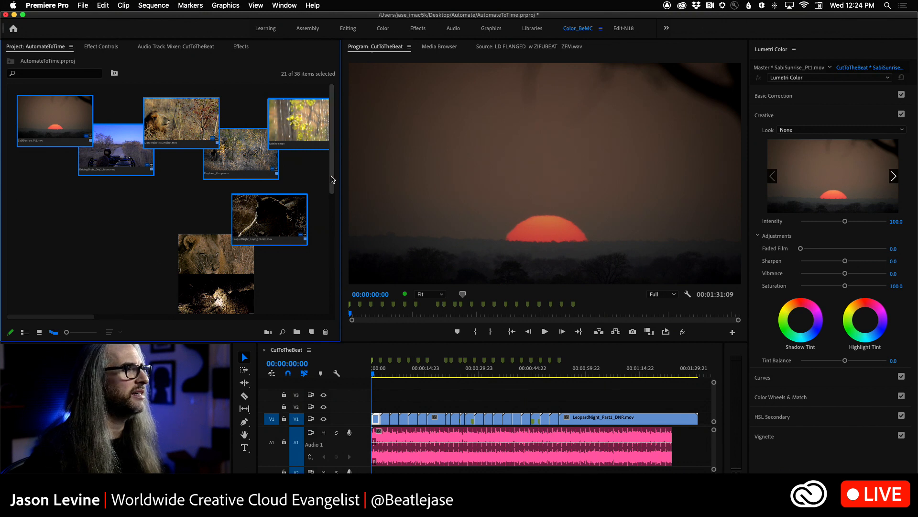
key(space)
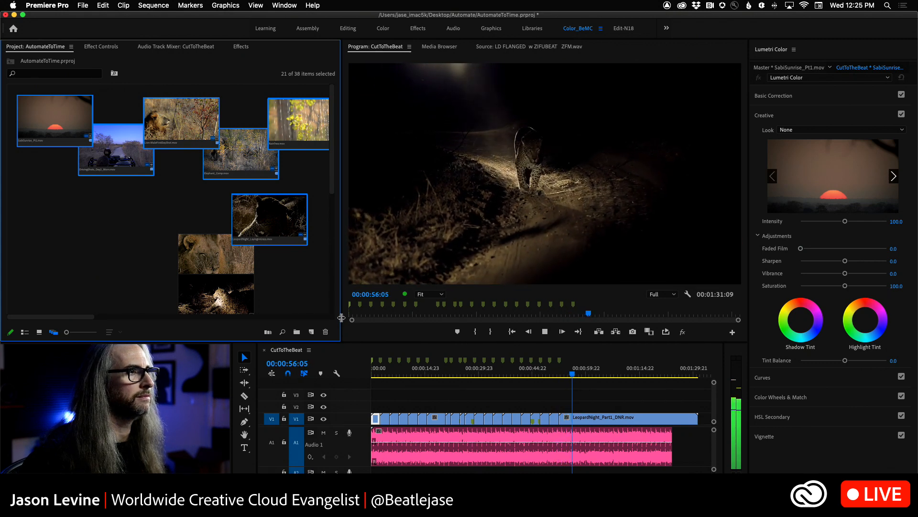
key(space)
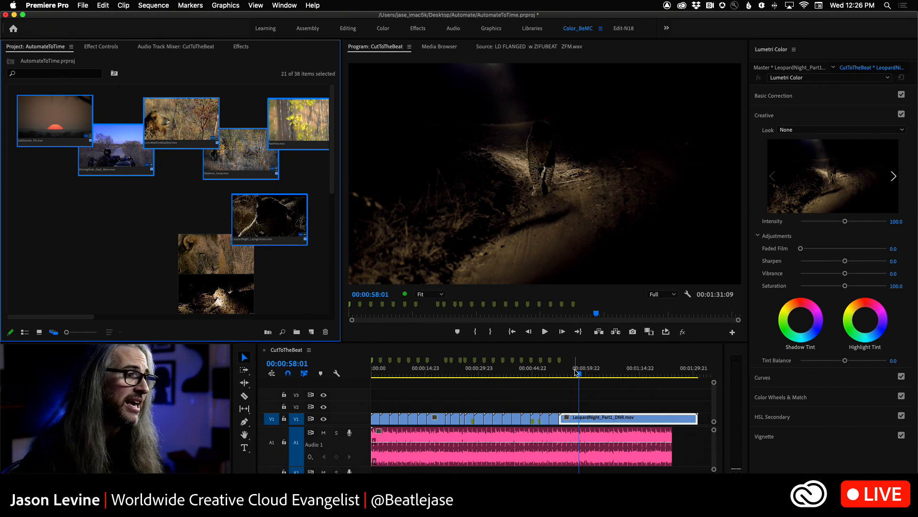
Zoom into the timeline and move SunsetLandscapes into the LionessCubs_Cutdown slot directly after the Warthogs_TreeWA clip on V1
drag(575, 372, 435, 376)
key(equal)
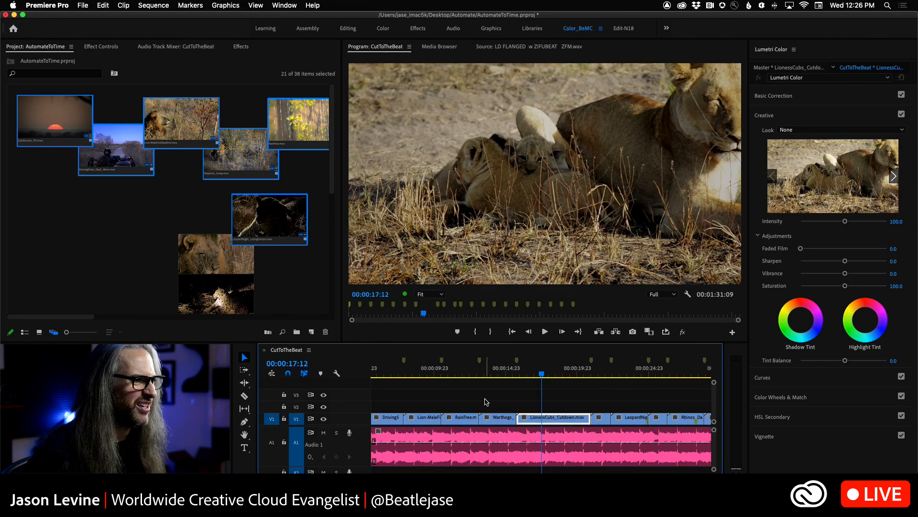
click(602, 418)
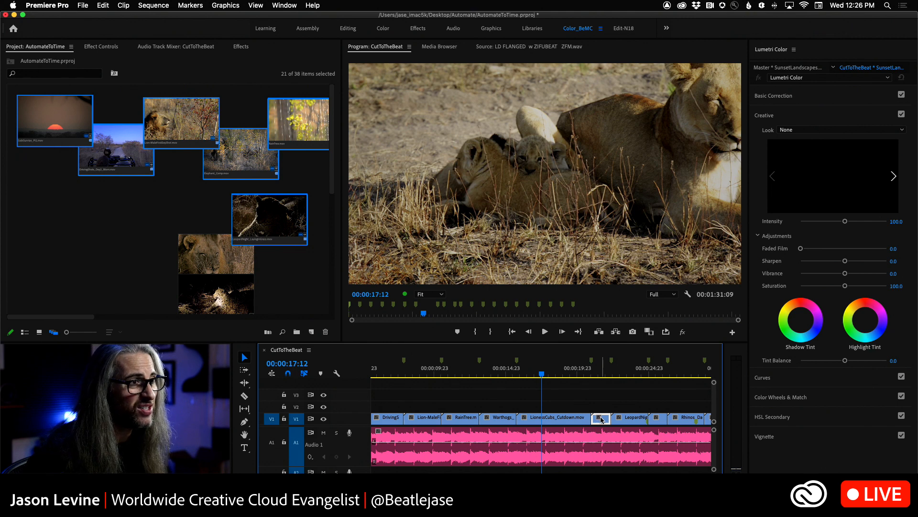
mouse_move(602, 420)
mouse_down()
mouse_move(531, 408)
mouse_move(519, 419)
mouse_move(591, 420)
mouse_up()
drag(528, 408, 590, 419)
Play the sequence from the RainTree clip through SunsetLandscapes into LionessCubs_Cutdown to check the swapped clips
drag(542, 378, 500, 377)
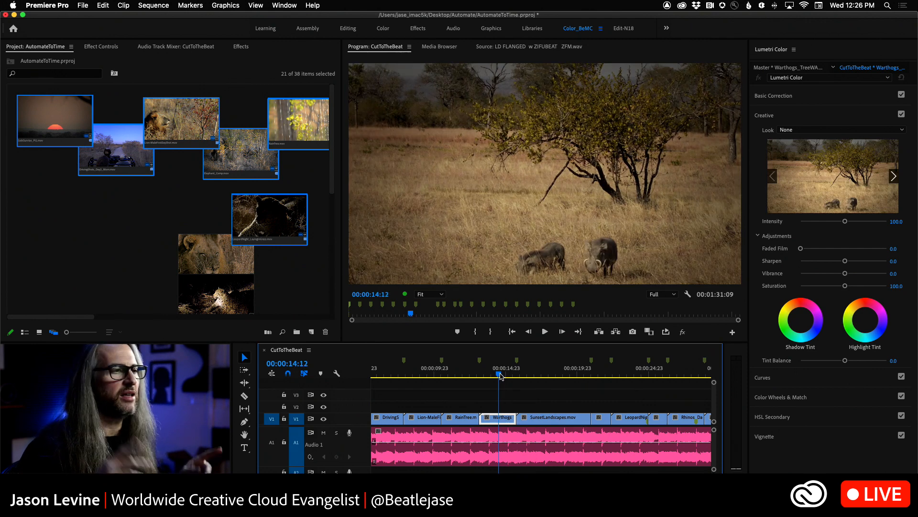
click(478, 373)
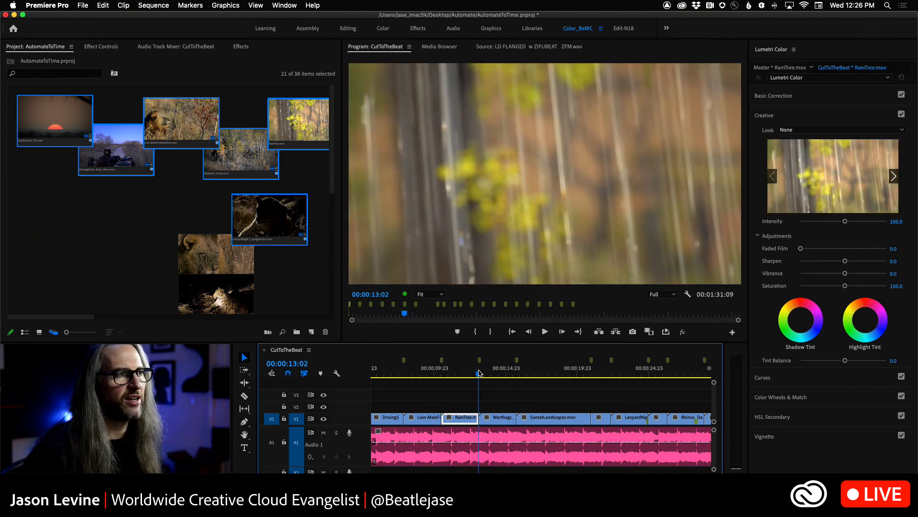
key(space)
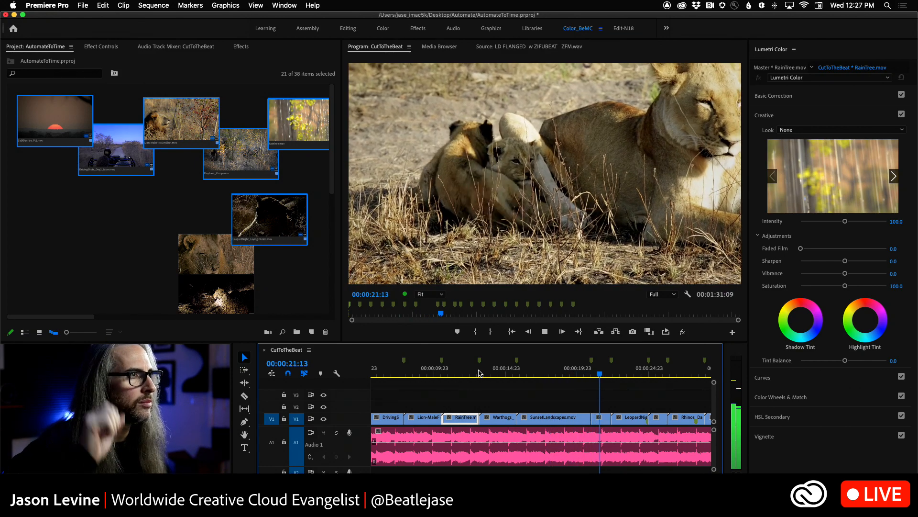
key(space)
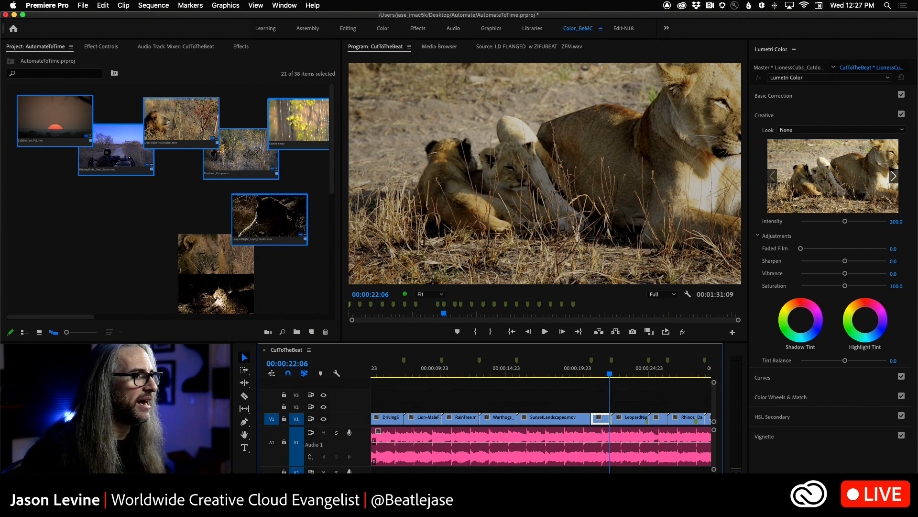
Delete the Elephant_Comp clip from V1 and extend the end of SabiSunrise_Pt1 to fill the gap up to DrivingShots
scroll(541, 416, left, 3)
drag(393, 372, 428, 401)
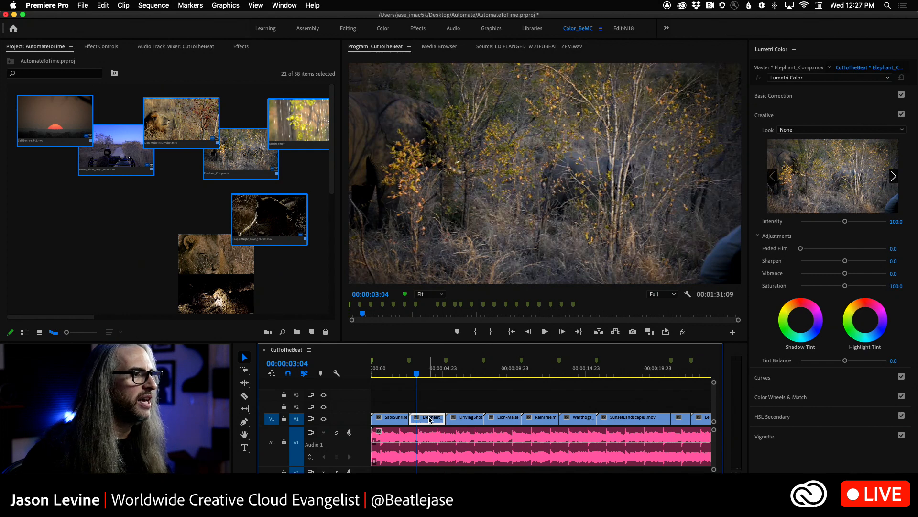
key(Delete)
drag(407, 418, 445, 418)
drag(416, 373, 504, 378)
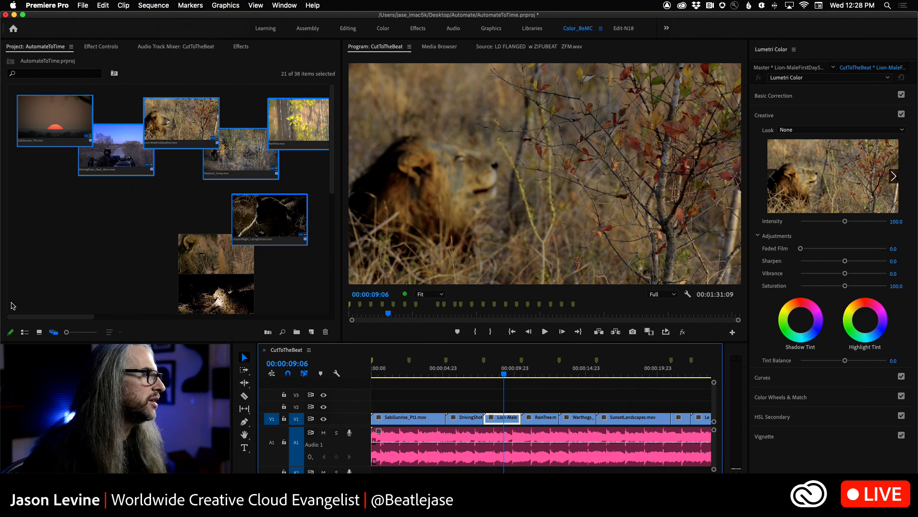
Apply a Film Dissolve transition to the start of SabiSunrise_Pt1 on V1
click(237, 47)
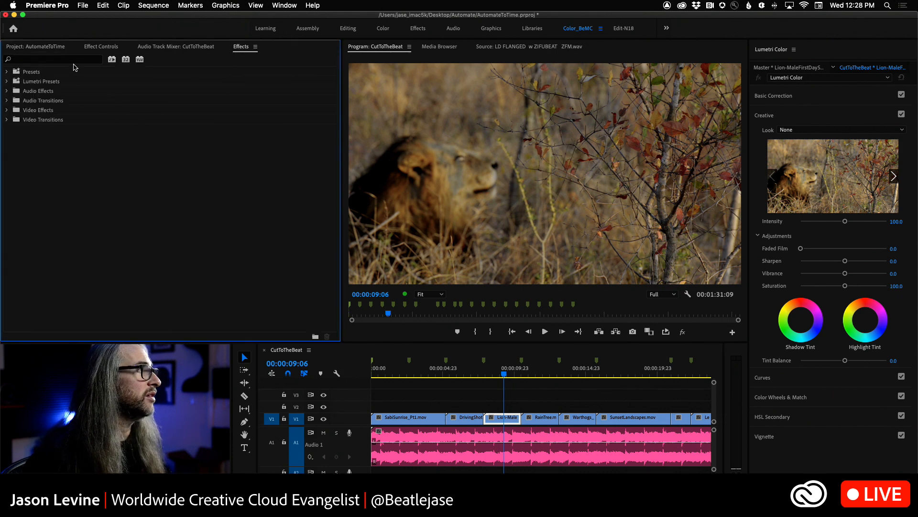
click(7, 120)
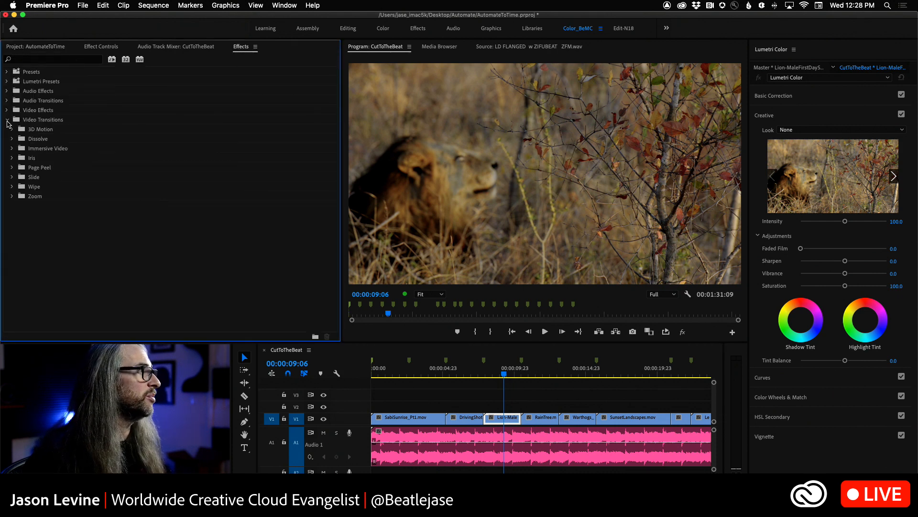
click(12, 139)
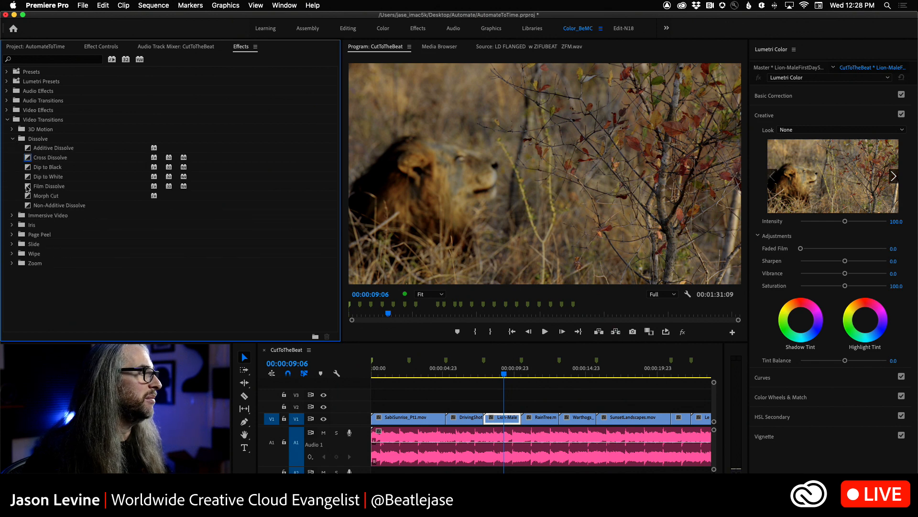
drag(27, 187, 256, 307)
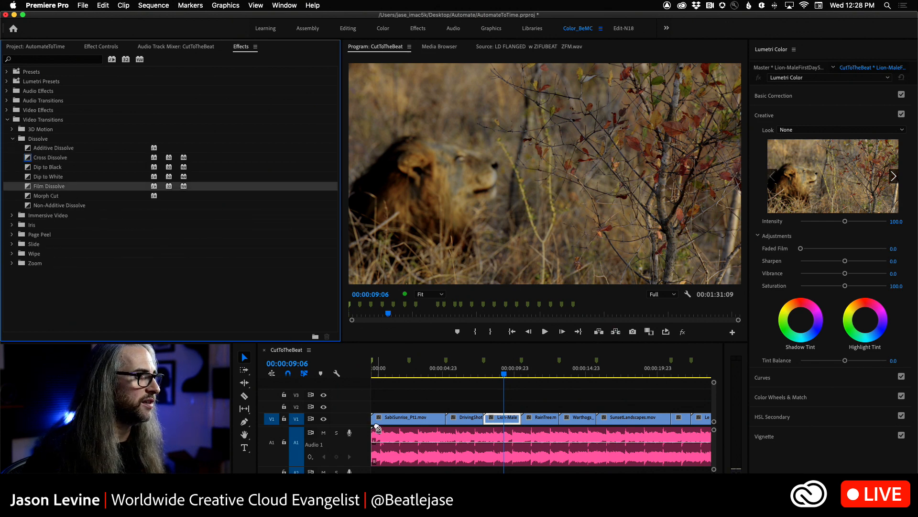
drag(378, 428, 376, 422)
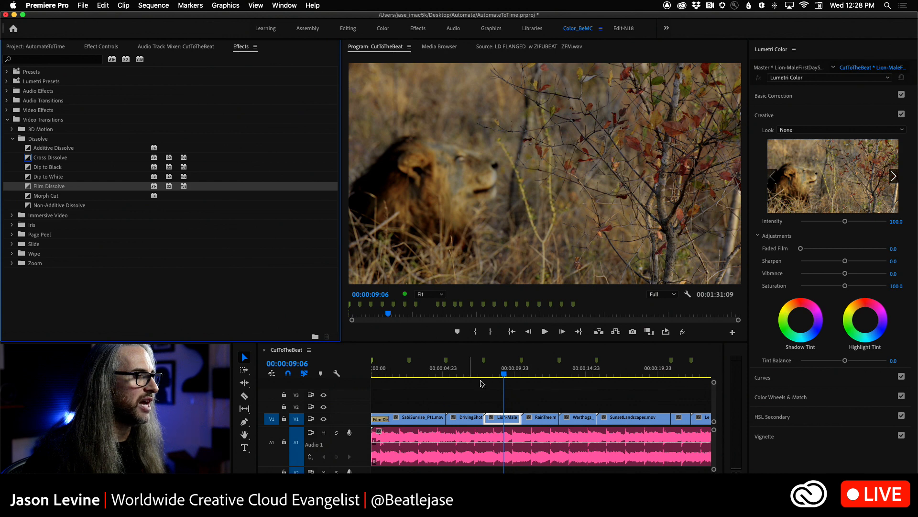
Lengthen the opening Film Dissolve so it covers most of the SabiSunrise_Pt1 clip, previewing the fade along the way
key(Home)
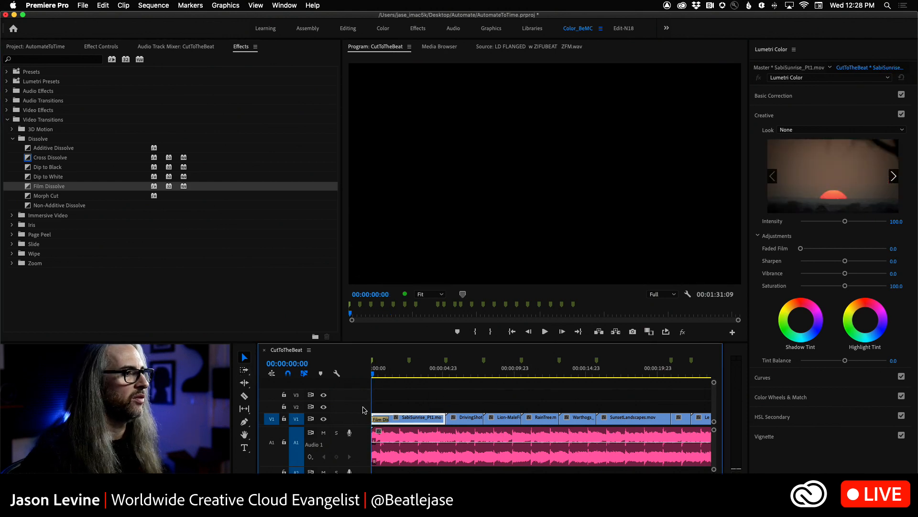
drag(389, 419, 401, 420)
key(space)
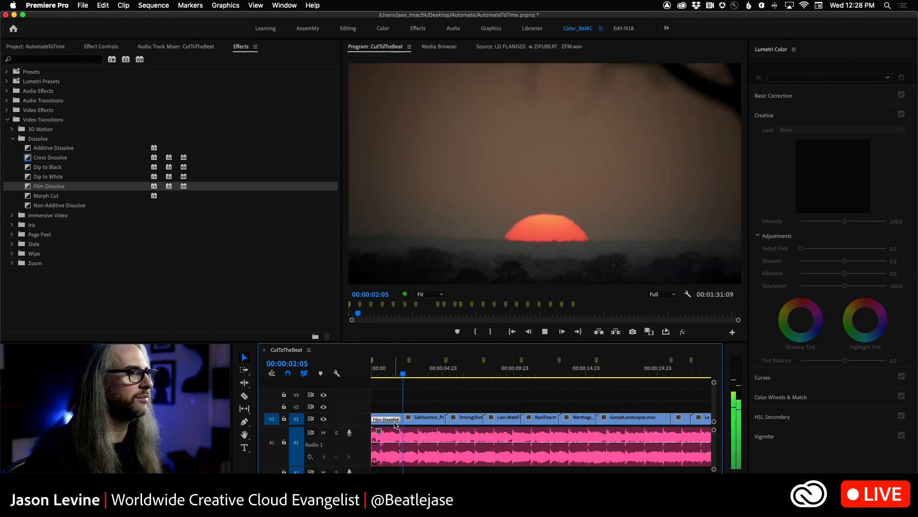
key(space)
drag(401, 420, 427, 420)
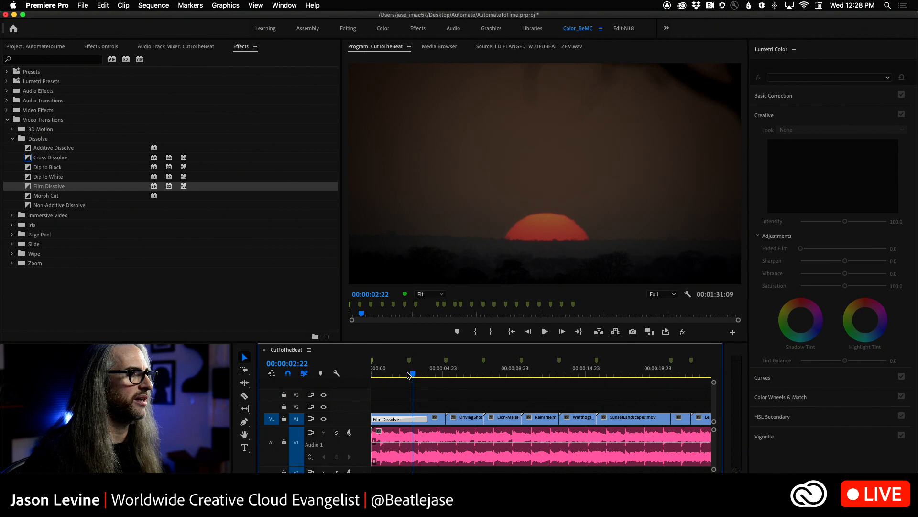
Play the sequence from its start into the DrivingShots clip to check the fade-in, and return to the beginning
key(Home)
key(space)
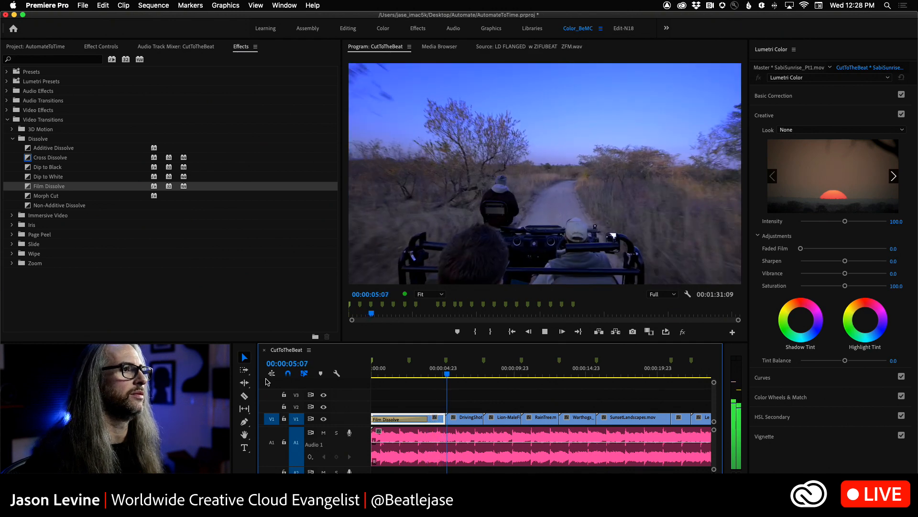
key(space)
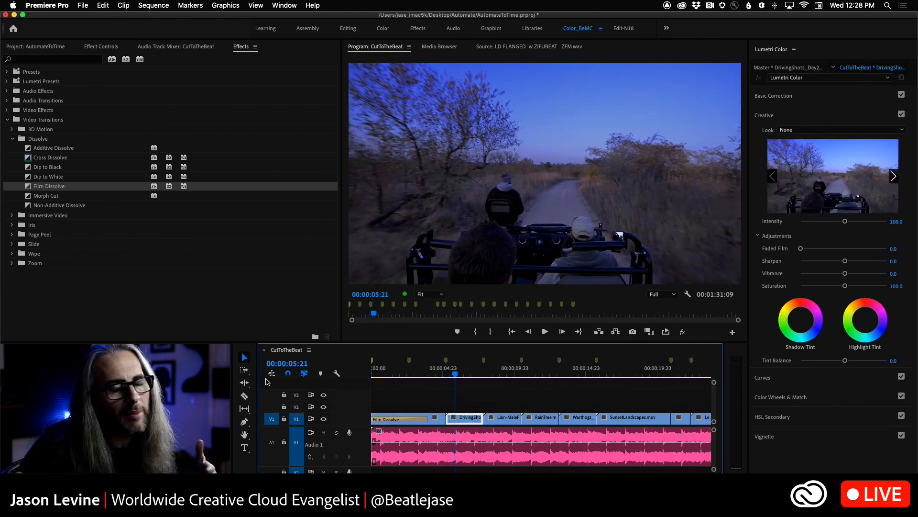
drag(392, 375, 373, 374)
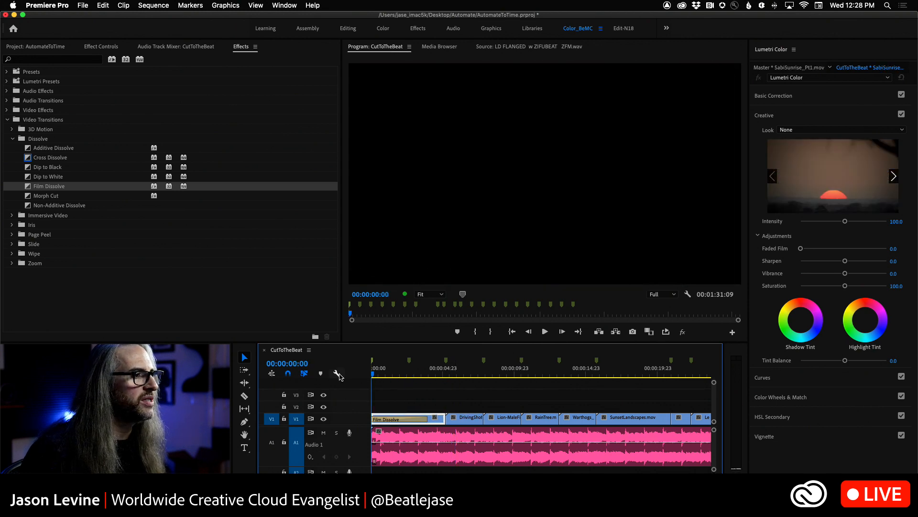
Open the Audio Track Mixer for CutToTheBeat and rename track A1 as MUSIC
click(176, 46)
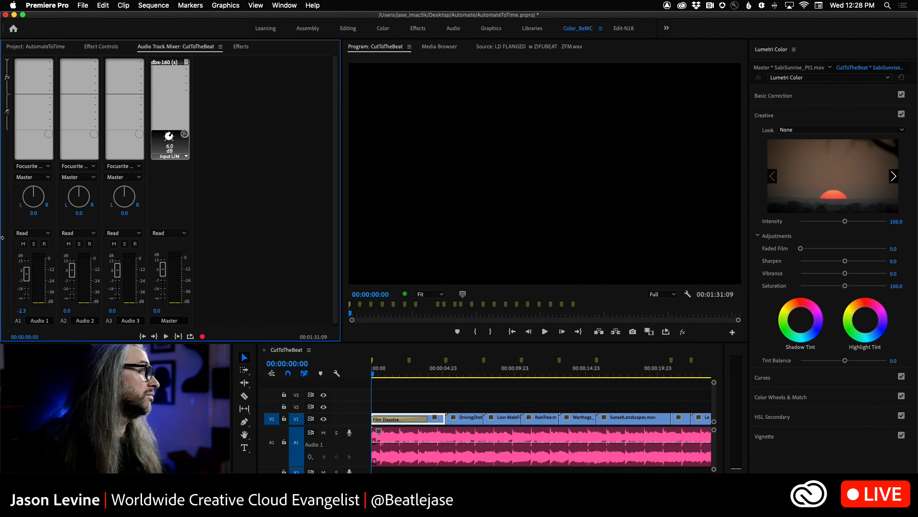
click(51, 98)
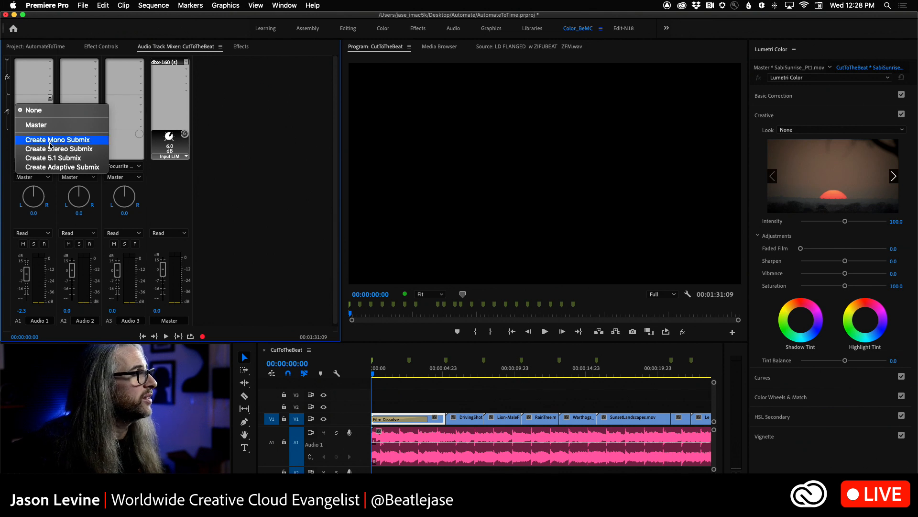
click(281, 160)
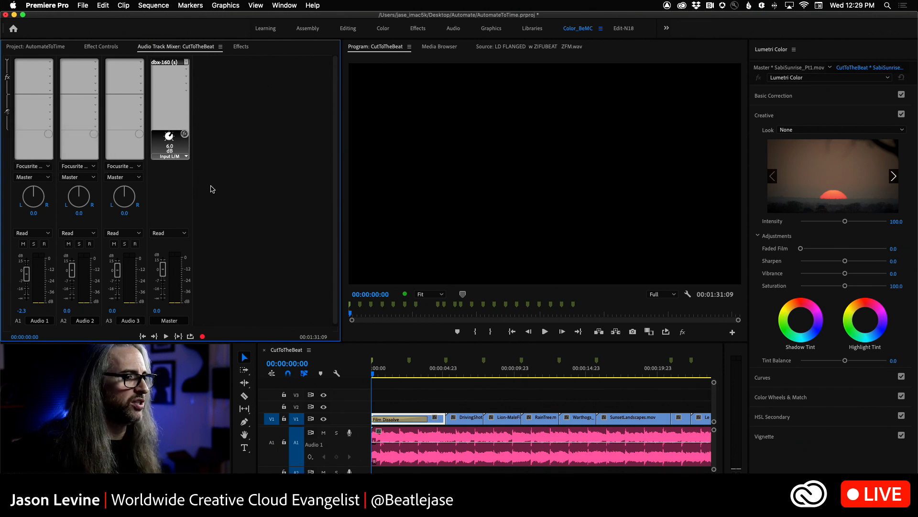
click(40, 322)
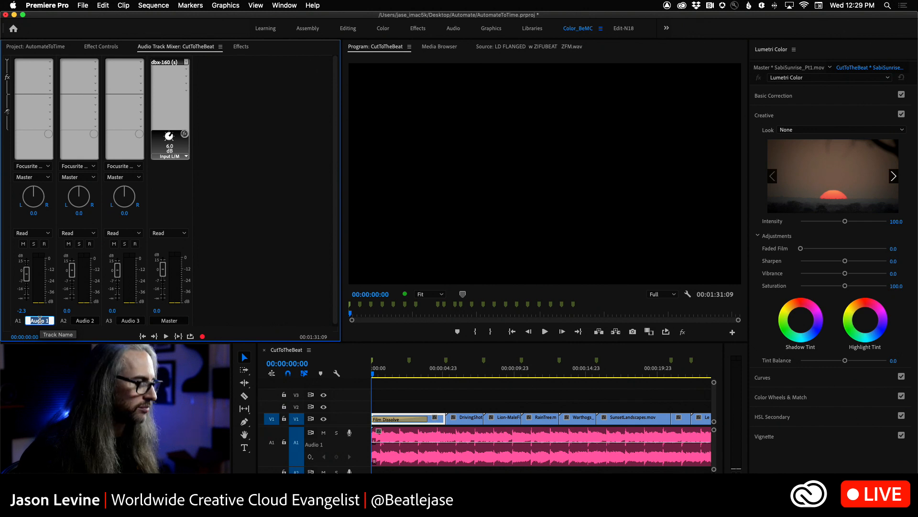
text(M)
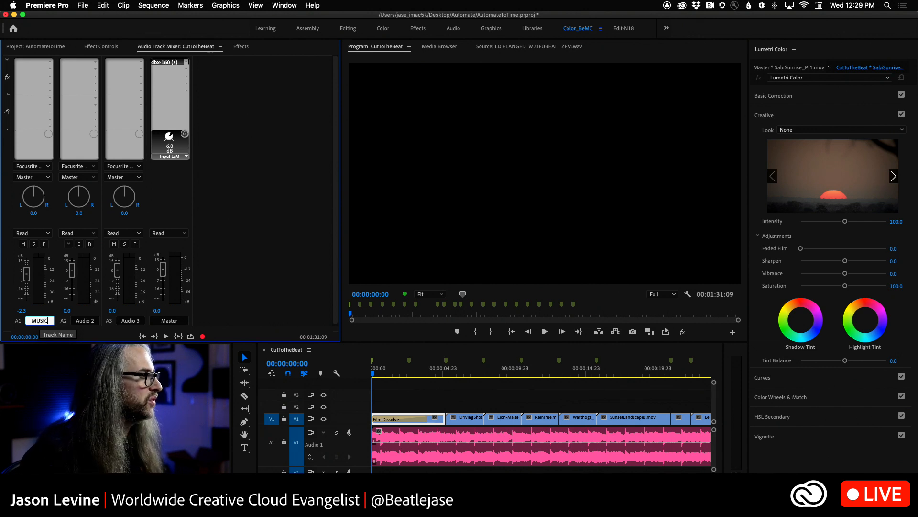
text(USIC)
key(Return)
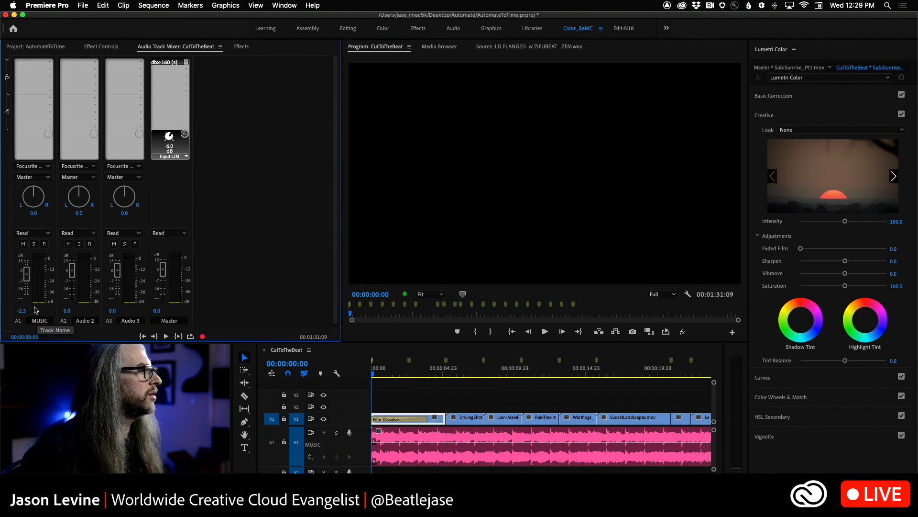
Create a stereo submix send from the MUSIC track and add the Studio Reverb effect to Submix 1
click(51, 99)
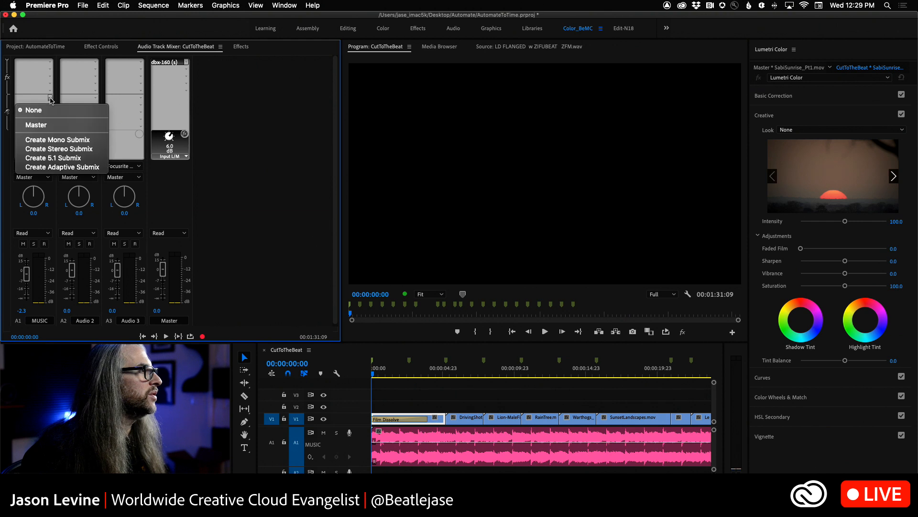
click(55, 151)
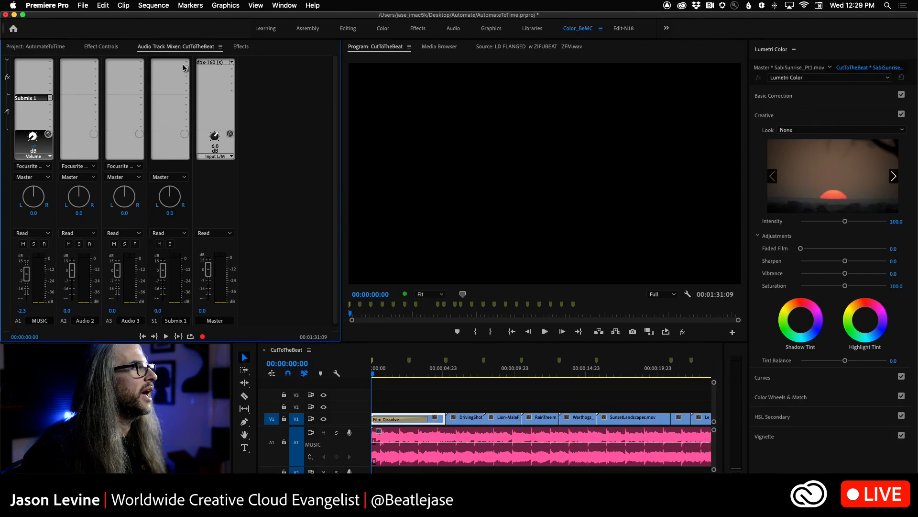
click(186, 63)
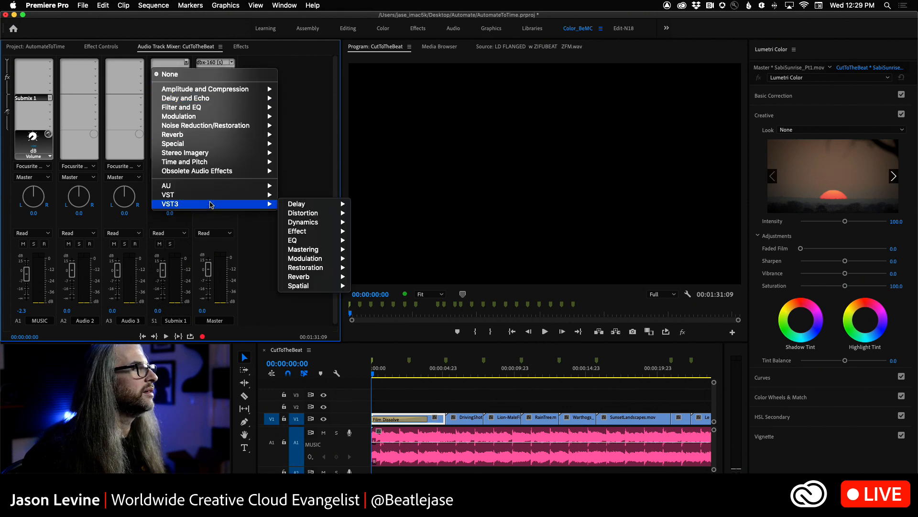
mouse_move(218, 148)
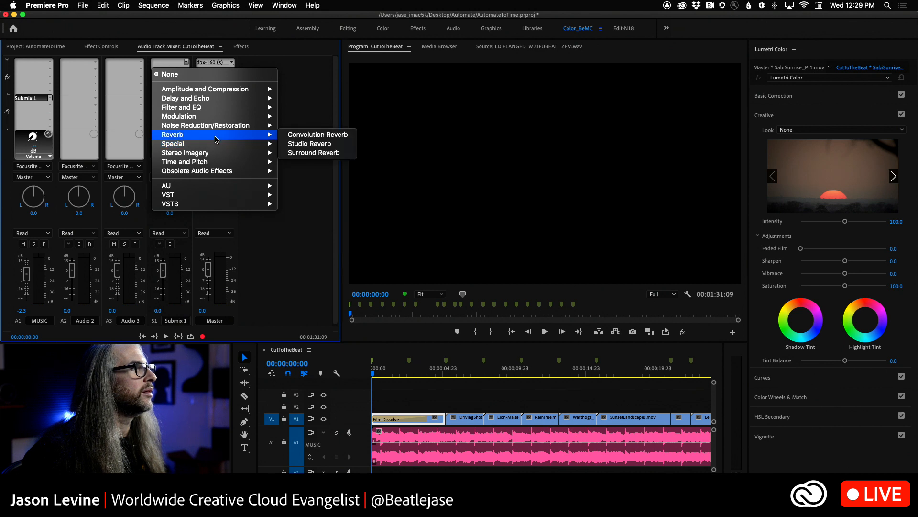
click(310, 144)
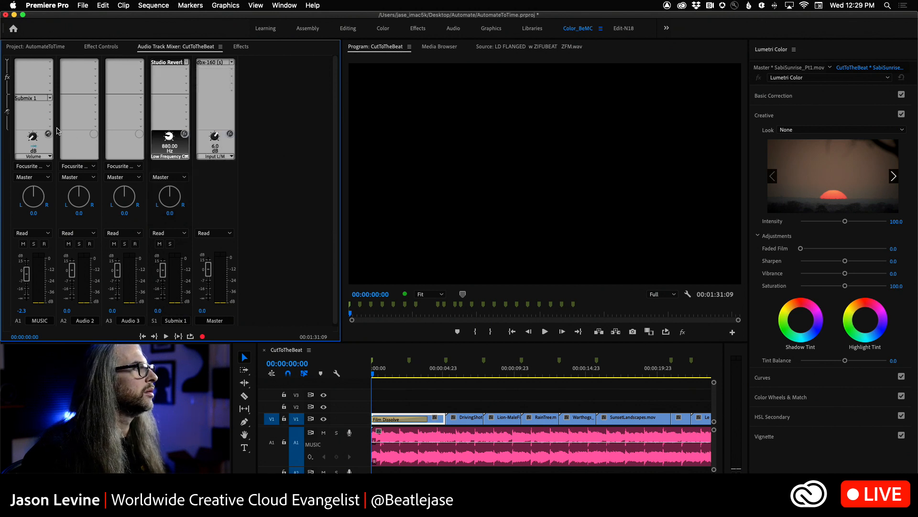
Set the MUSIC track's Submix 1 send to Pre-Fader and its send volume to 0 dB
right_click(34, 98)
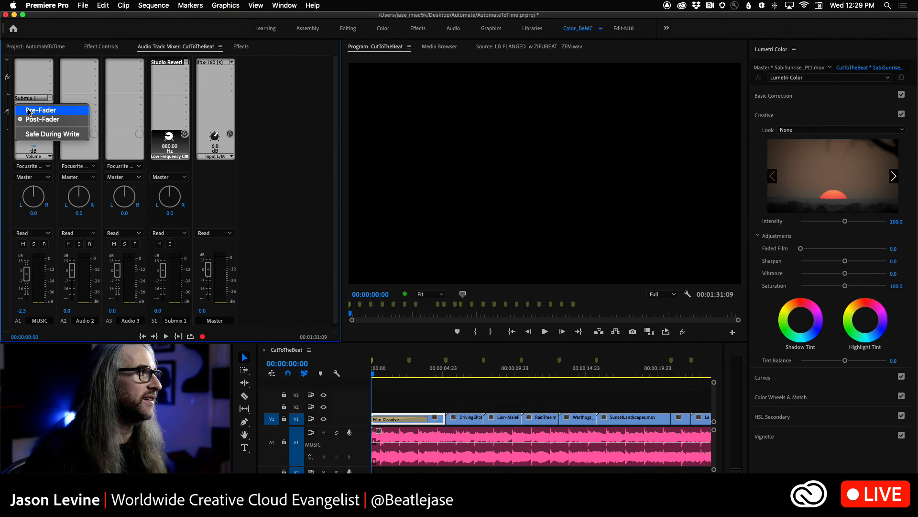
click(27, 110)
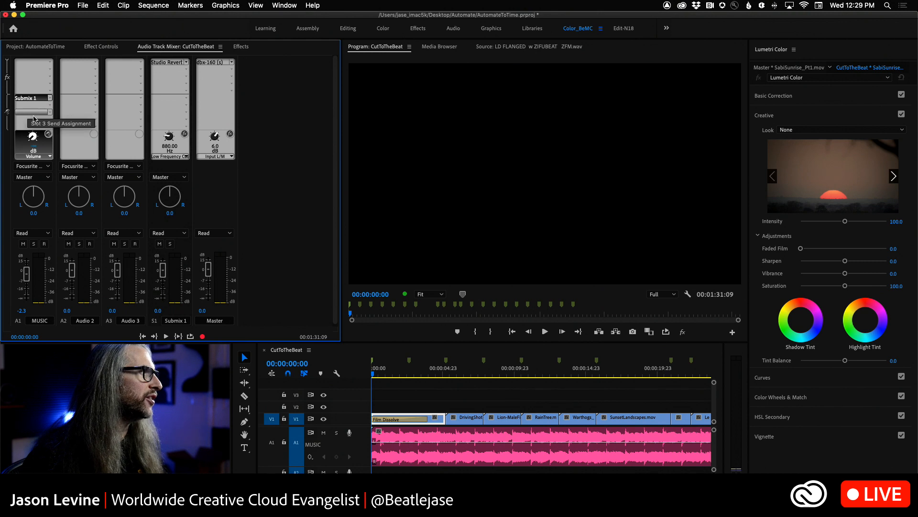
drag(30, 136, 35, 55)
drag(76, 150, 82, 155)
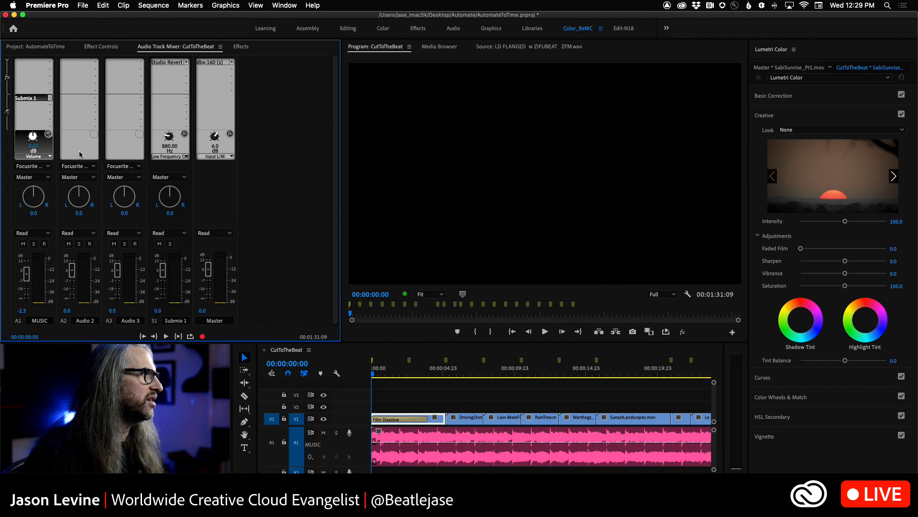
Open the Studio Reverb settings on Submix 1 and set the output levels to 0% Dry and 100% Wet
scroll(80, 154, down, 1)
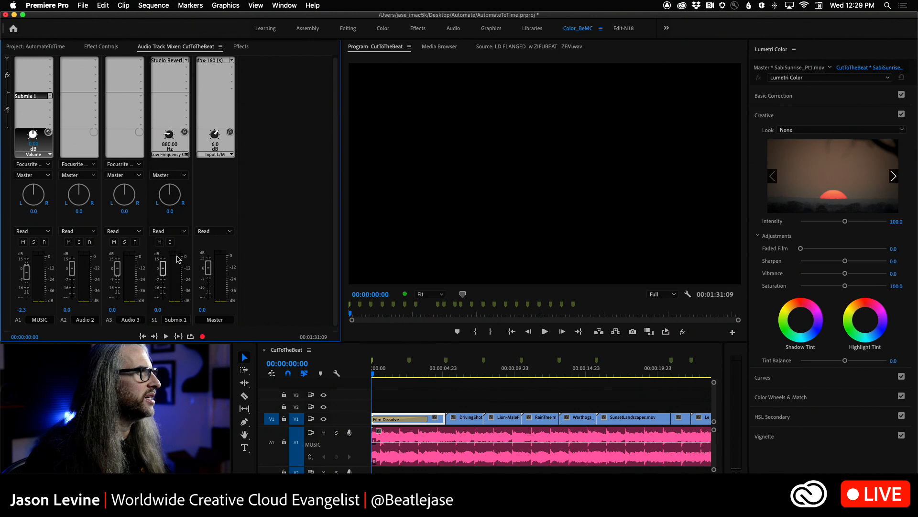
click(174, 61)
double_click(174, 61)
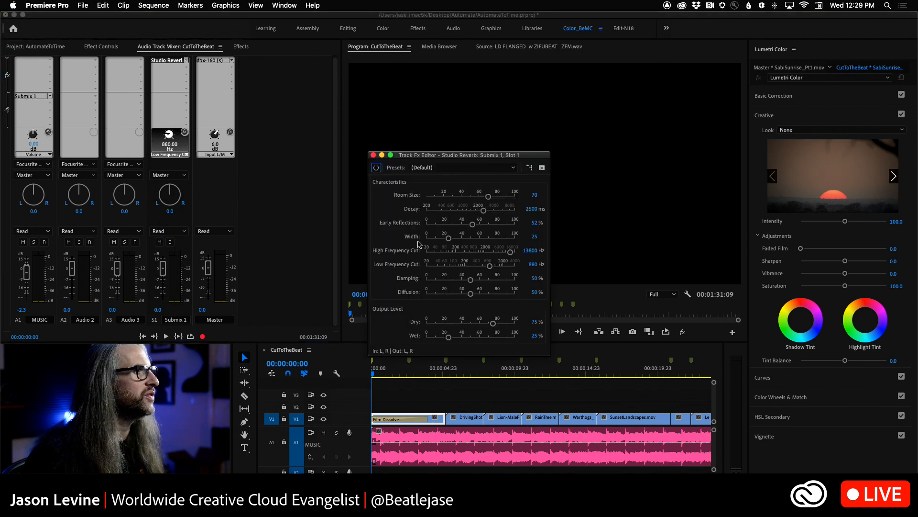
drag(455, 297, 355, 302)
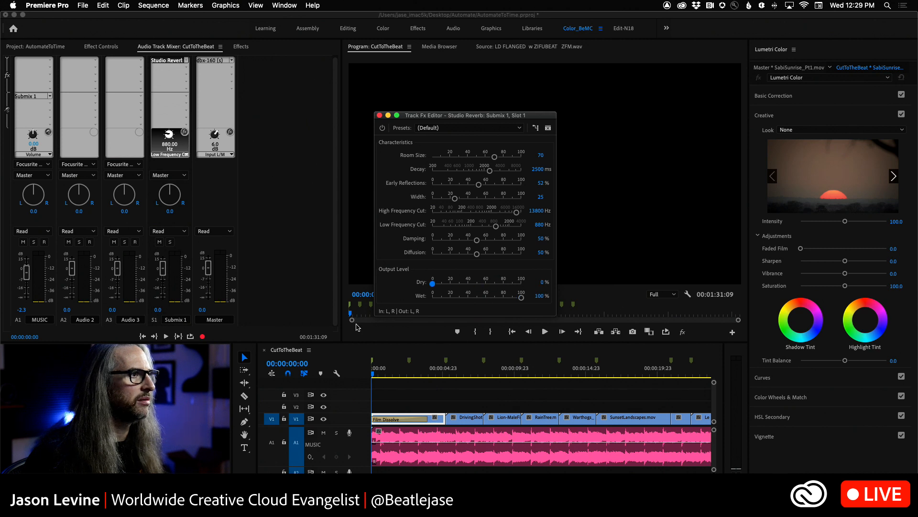
Set the reverb to Room Size 80.9, Decay 4576.7 ms, Early Reflections 66.1%, Width 50.4, High Frequency Cut 6903 Hz, Damping 67.3%, Diffusion 67.1%
drag(490, 170, 507, 215)
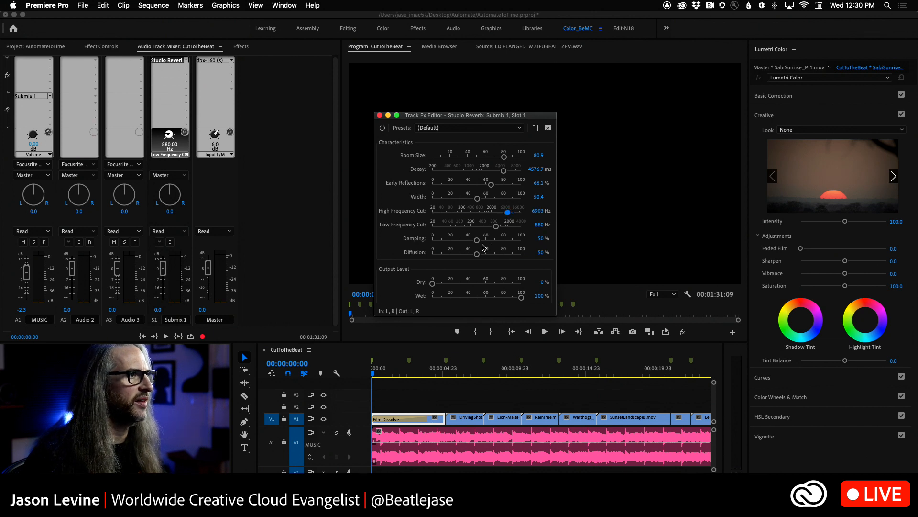
drag(481, 244, 495, 258)
drag(445, 119, 477, 117)
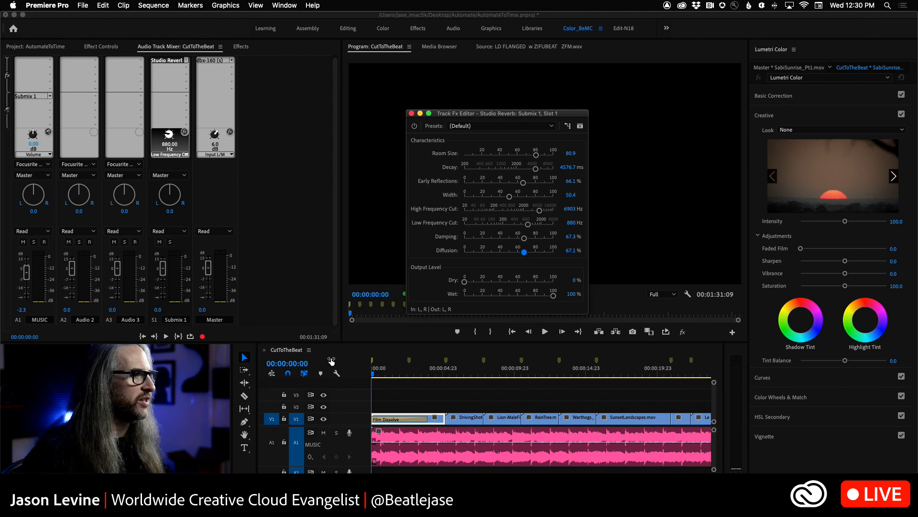
Pull the MUSIC track's fader down to -∞ during playback to hear only the reverb, and return to the sequence start
key(space)
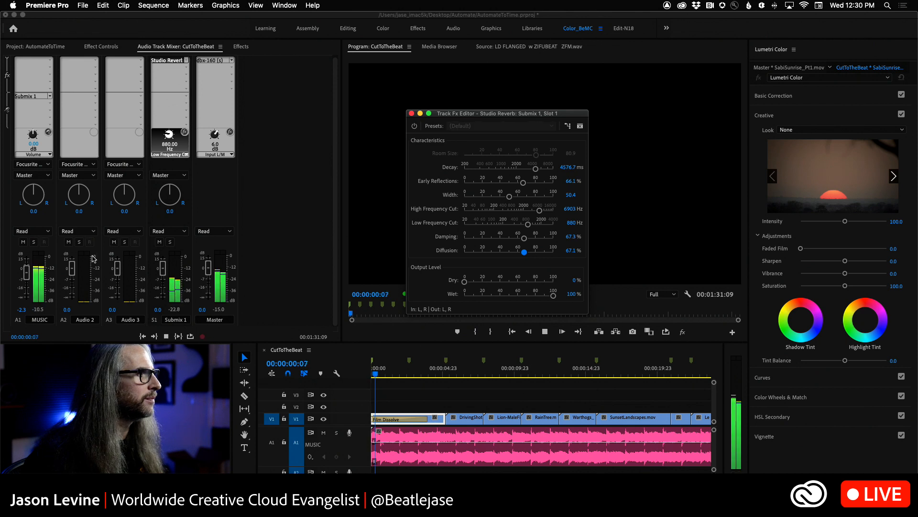
drag(27, 274, 29, 311)
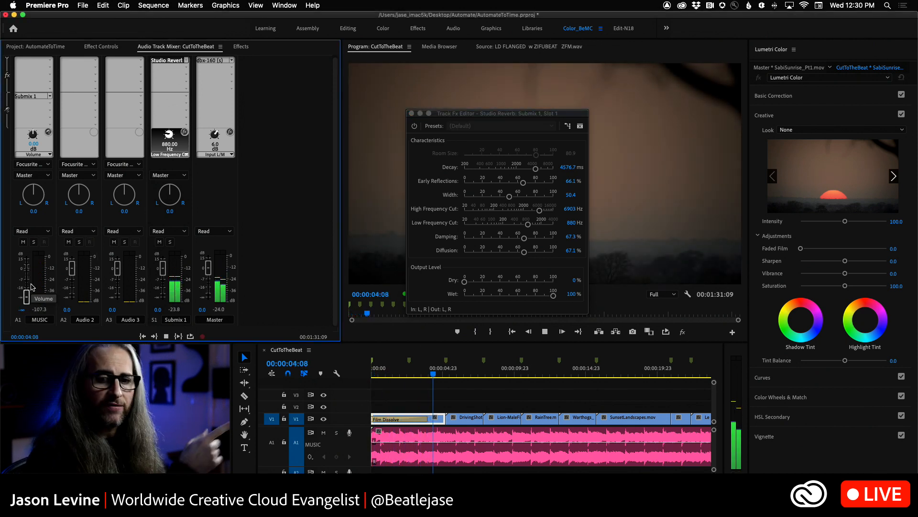
key(space)
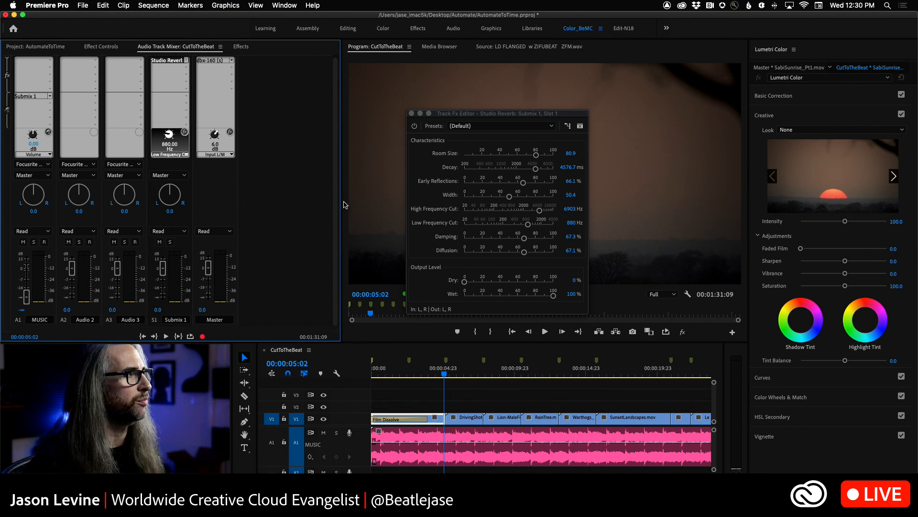
key(space)
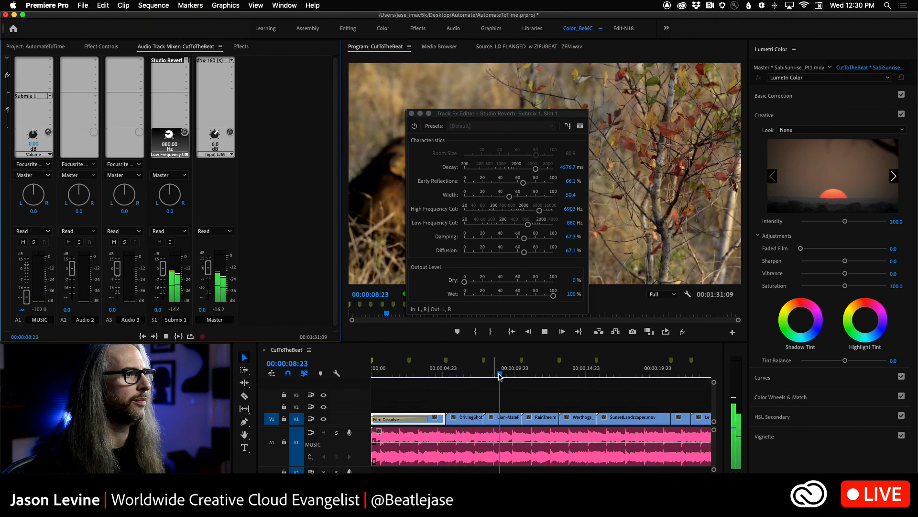
click(372, 376)
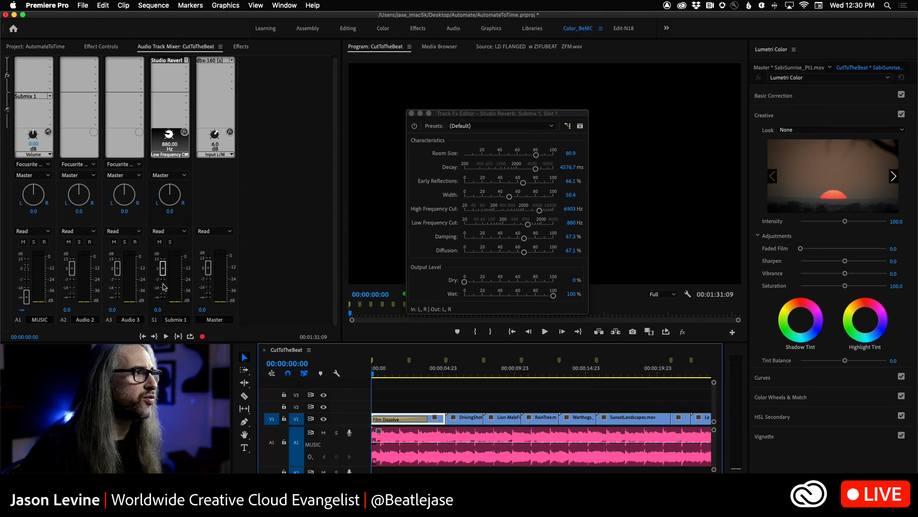
Rehearse a reverb fade-in by playing from the start while raising the Submix 1 fader from low to 0 dB
drag(163, 268, 163, 293)
key(space)
drag(163, 293, 163, 270)
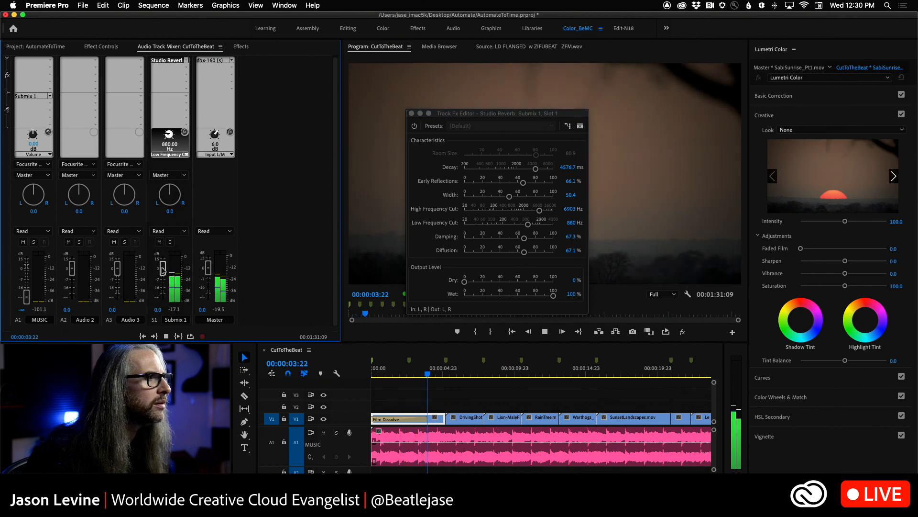
key(space)
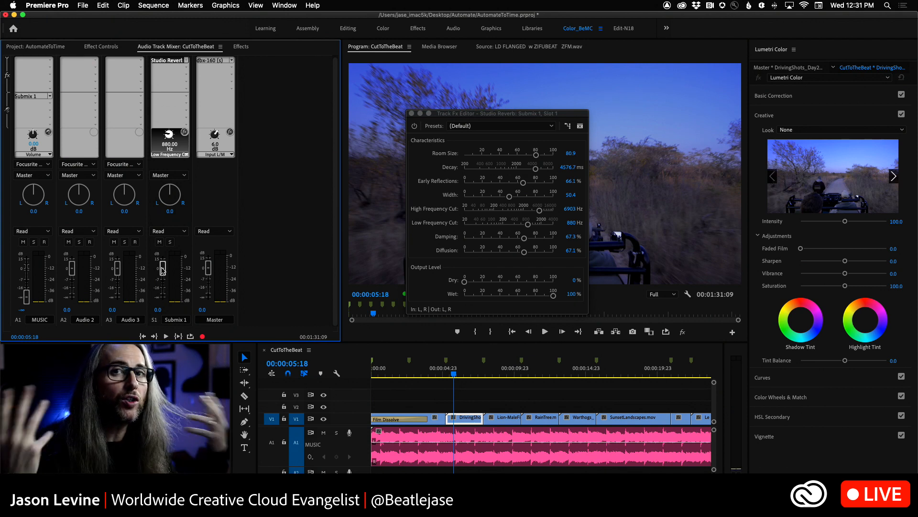
Set Submix 1's volume to -17.8 dB and its automation mode to Write, with the playhead at the start and the reverb editor closed
drag(162, 270, 163, 288)
click(181, 232)
click(167, 284)
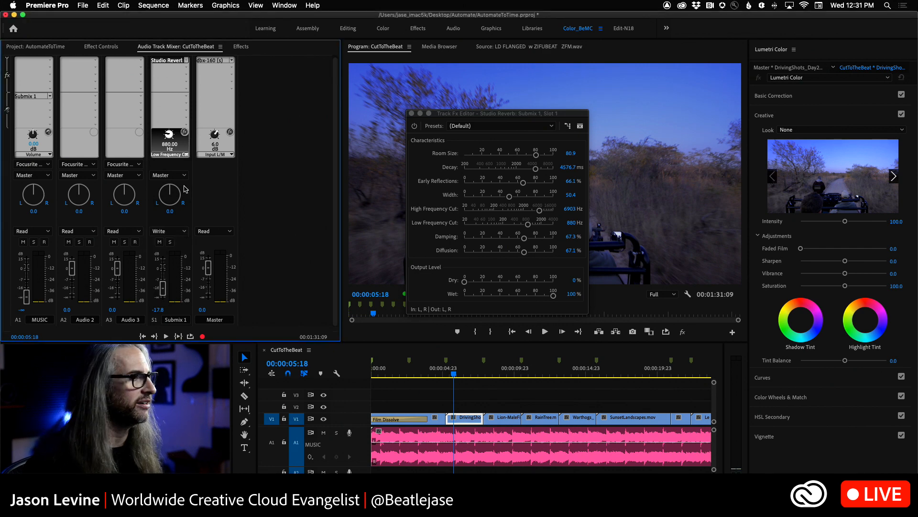
key(Home)
click(255, 363)
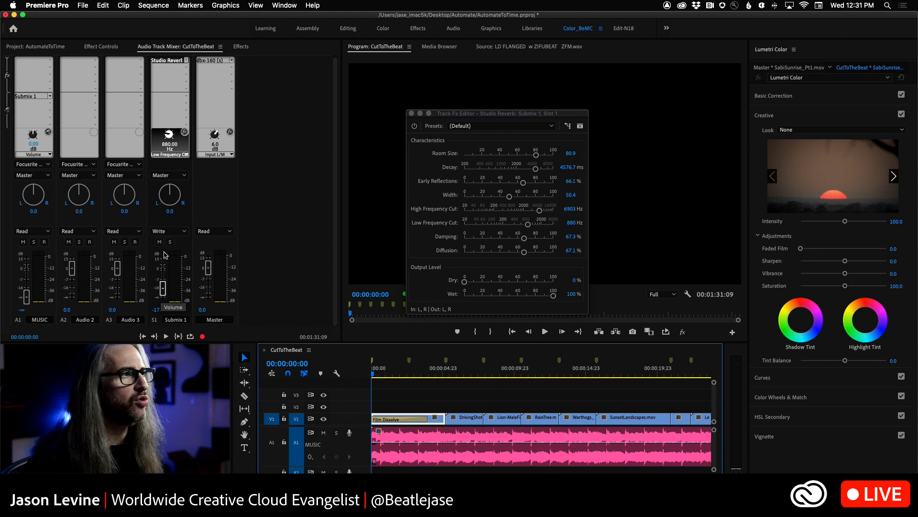
click(411, 113)
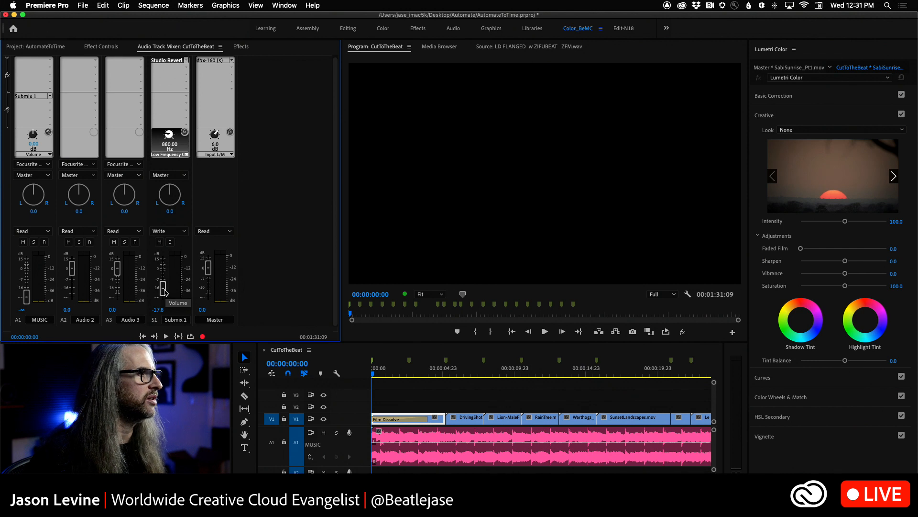
Write a Submix 1 volume pass from the start, raising the fader to about -6.7 dB and lowering it to -∞
key(space)
drag(165, 292, 165, 275)
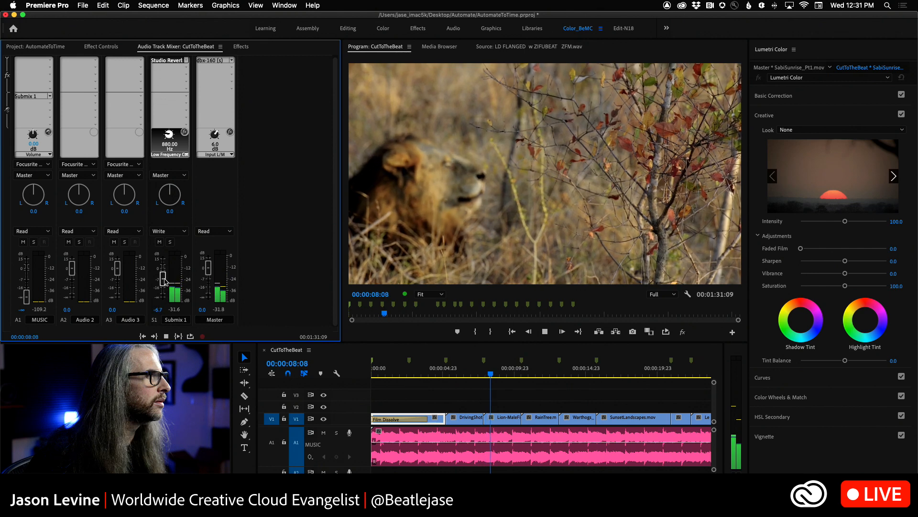
drag(164, 279, 164, 297)
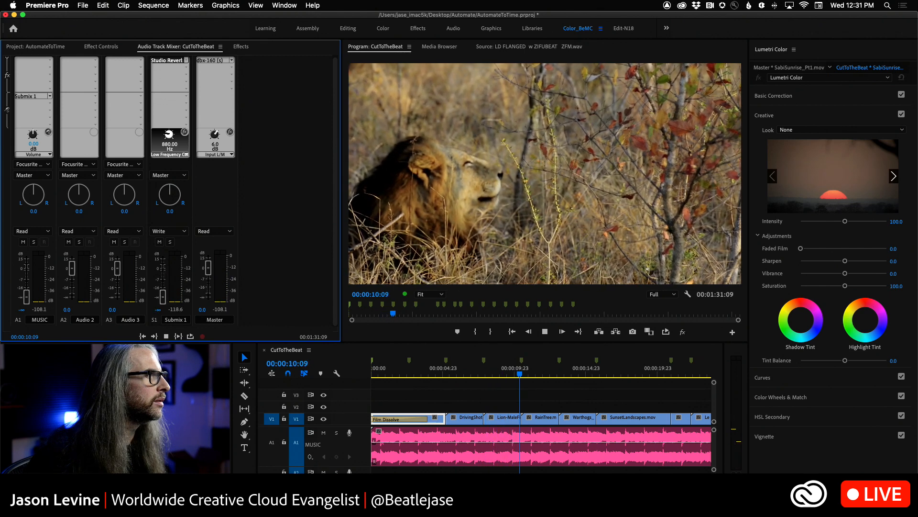
key(space)
drag(523, 377, 373, 377)
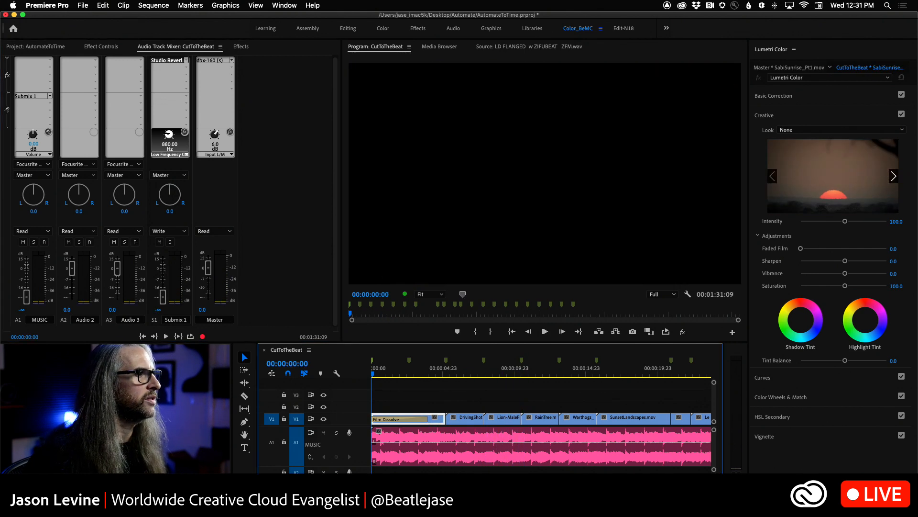
Play the opening seconds to check the written Submix 1 volume automation, and return to the start
key(space)
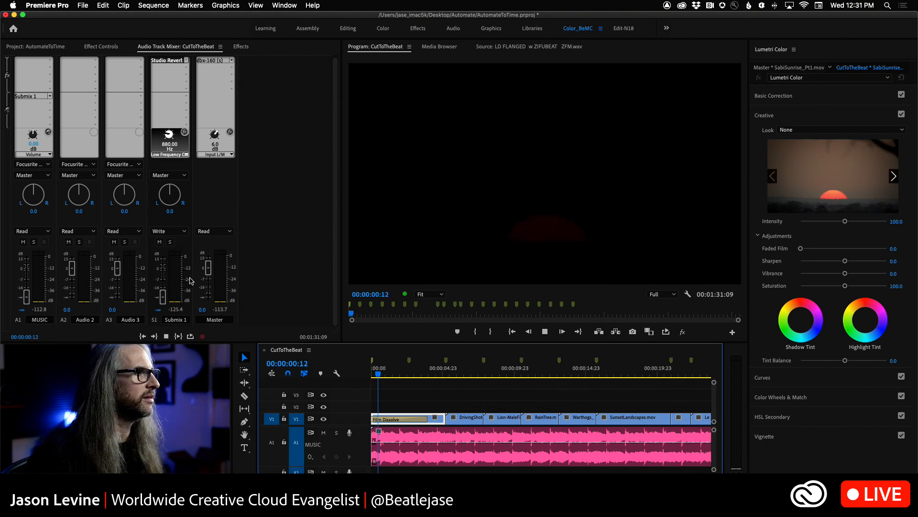
key(space)
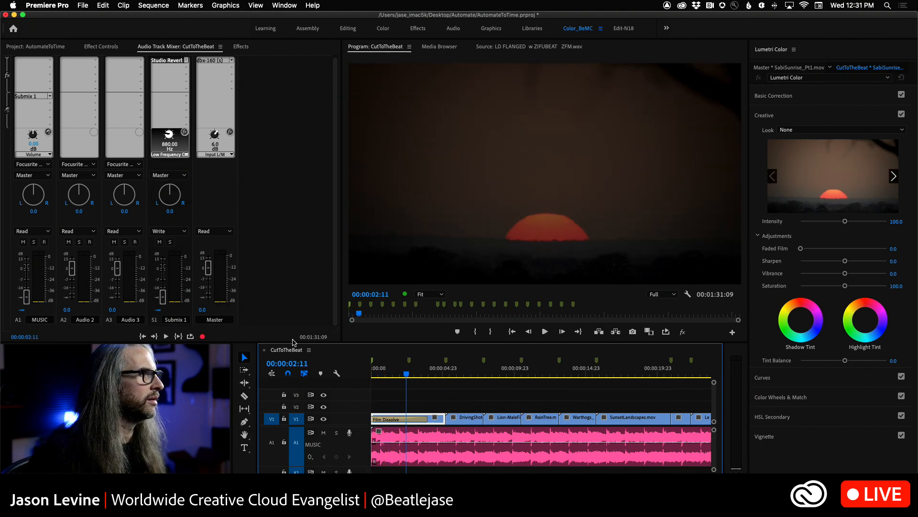
key(Home)
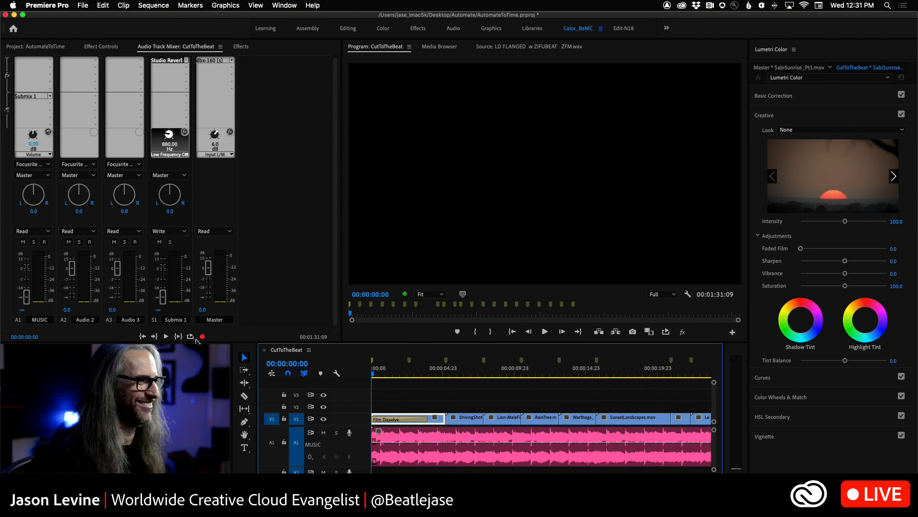
Keep Submix 1 in Write mode and write a new volume pass from the start, raising the fader to about -11.8 dB
click(172, 231)
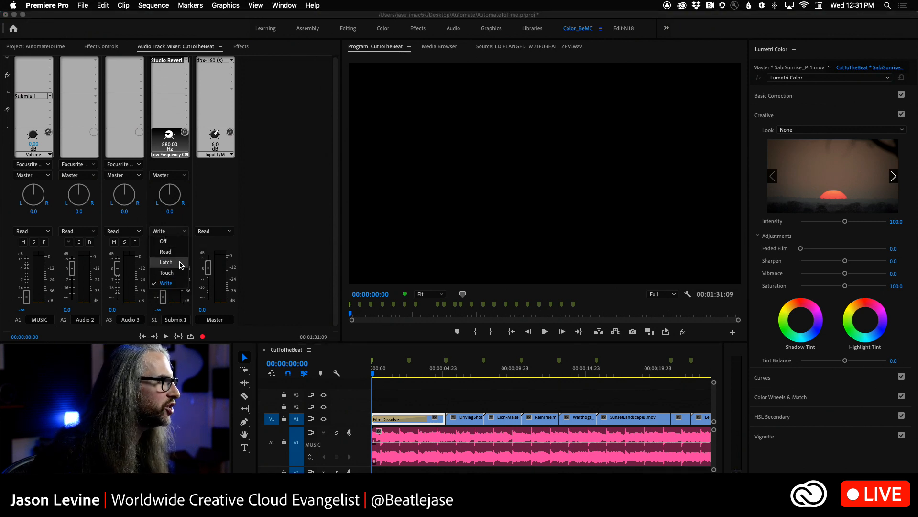
click(172, 283)
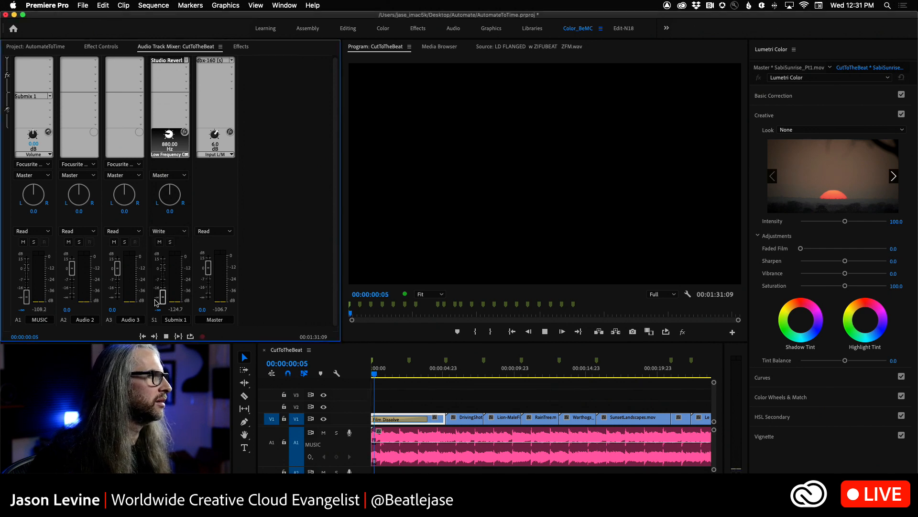
key(space)
drag(164, 300, 166, 288)
key(space)
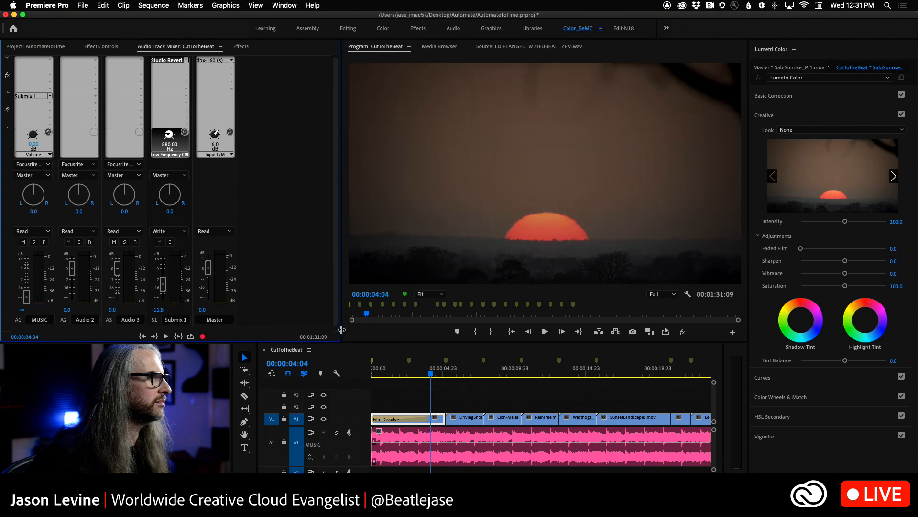
Replay the first second of the sequence from the beginning to check the Submix 1 fader's starting level
click(437, 380)
key(Home)
key(space)
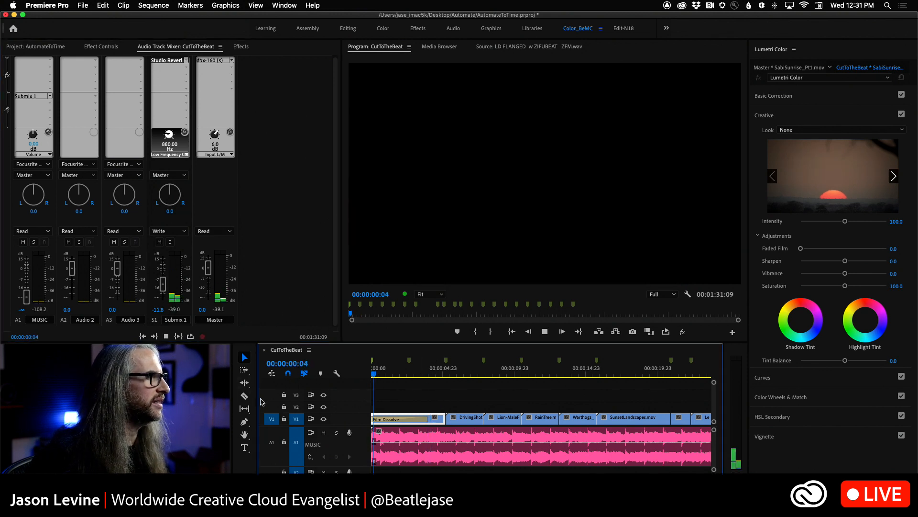
key(space)
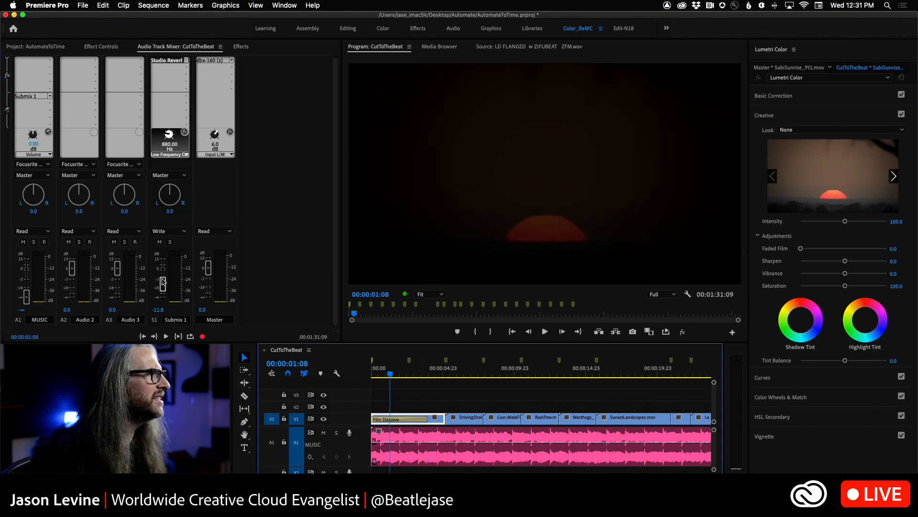
Raise the Submix 1 fader to 0 dB and try to start a recording pass from the beginning of the sequence
drag(163, 286, 163, 272)
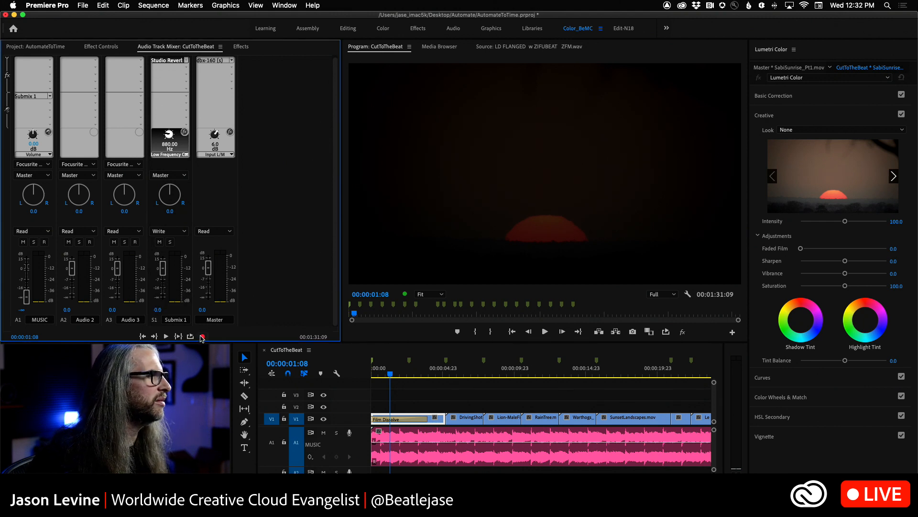
drag(395, 375, 322, 376)
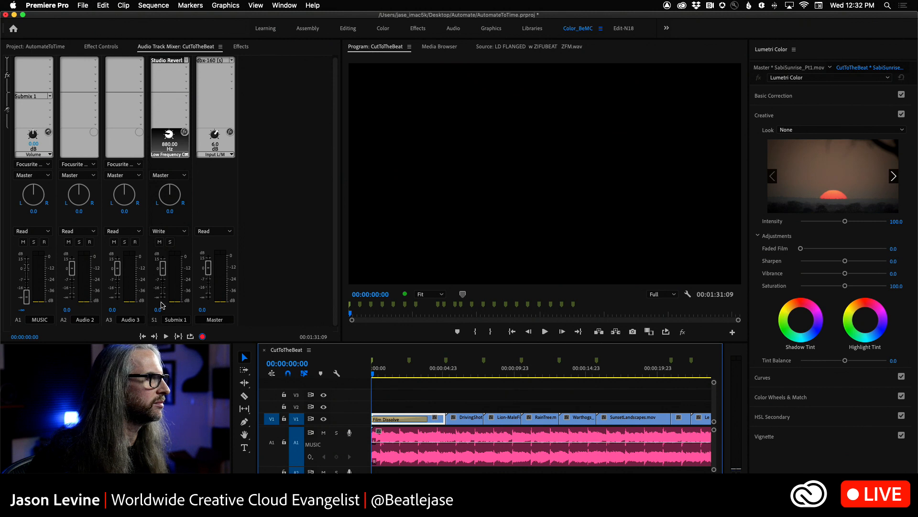
key(space)
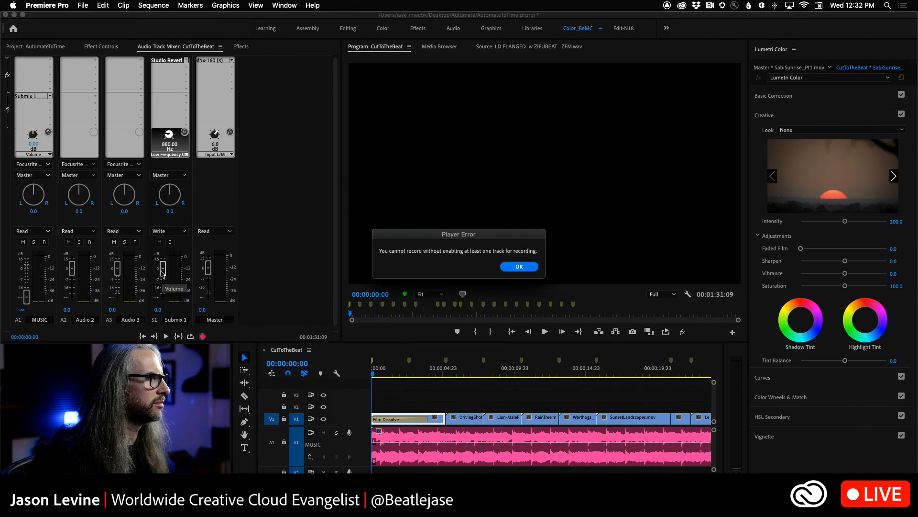
click(520, 266)
Lower the Submix 1 fader to -∞, write a volume pass raising it to 0 dB during playback, and return to the start
drag(163, 276, 163, 301)
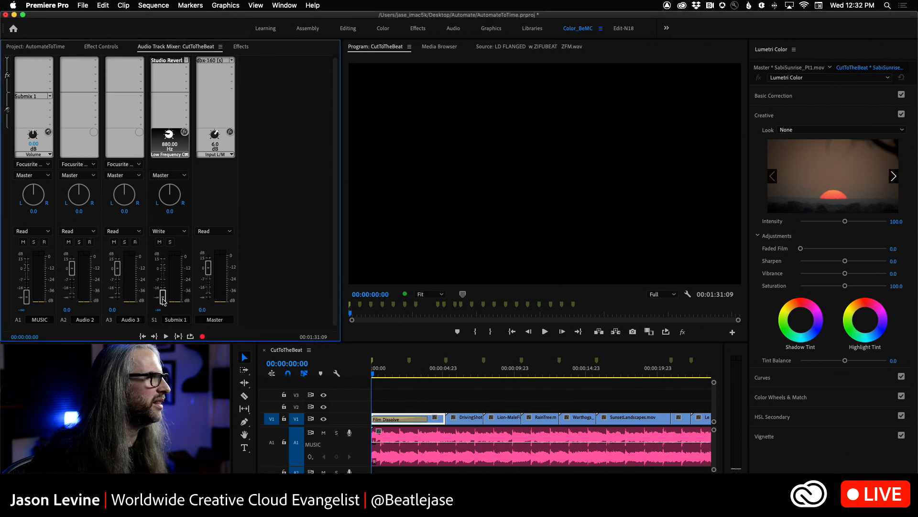
click(375, 376)
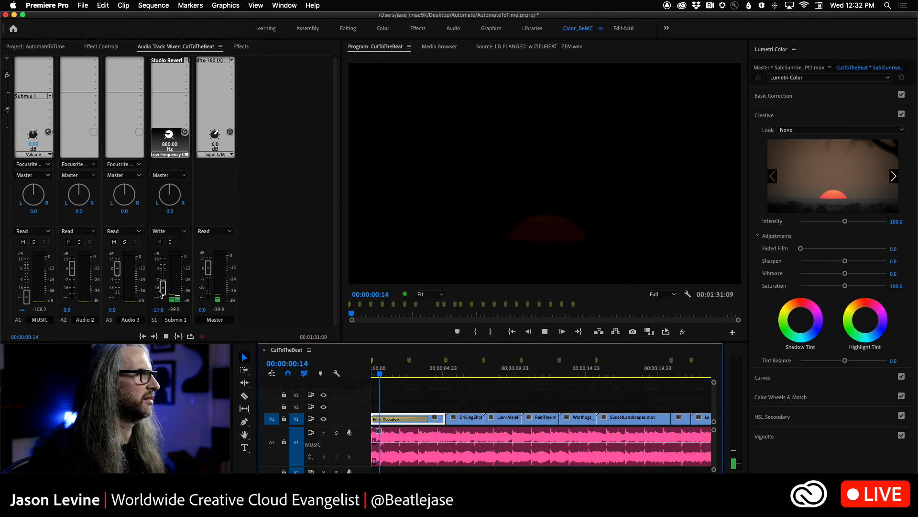
mouse_move(163, 287)
mouse_down()
mouse_move(163, 272)
mouse_move(162, 293)
mouse_up()
key(space)
key(Home)
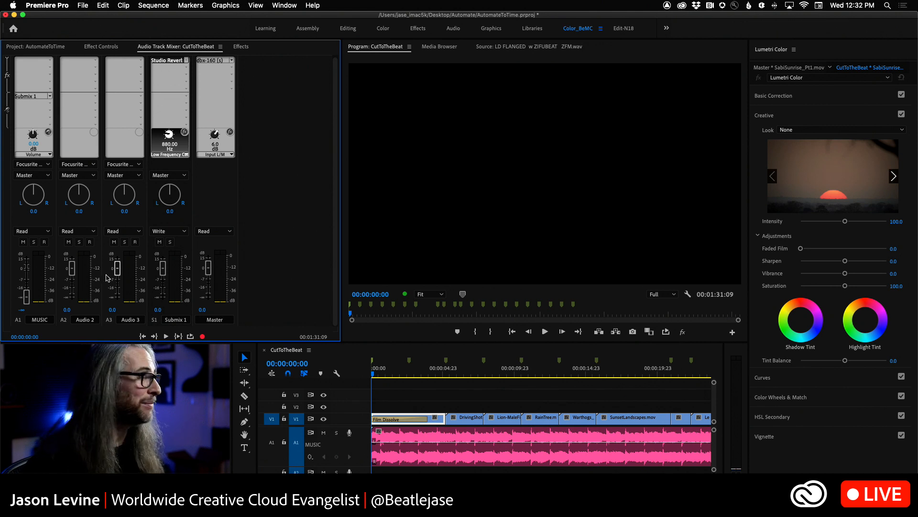
Set the MUSIC track to Write mode and write a volume pass from the start, raising the fader and pulling it back to -∞
click(42, 233)
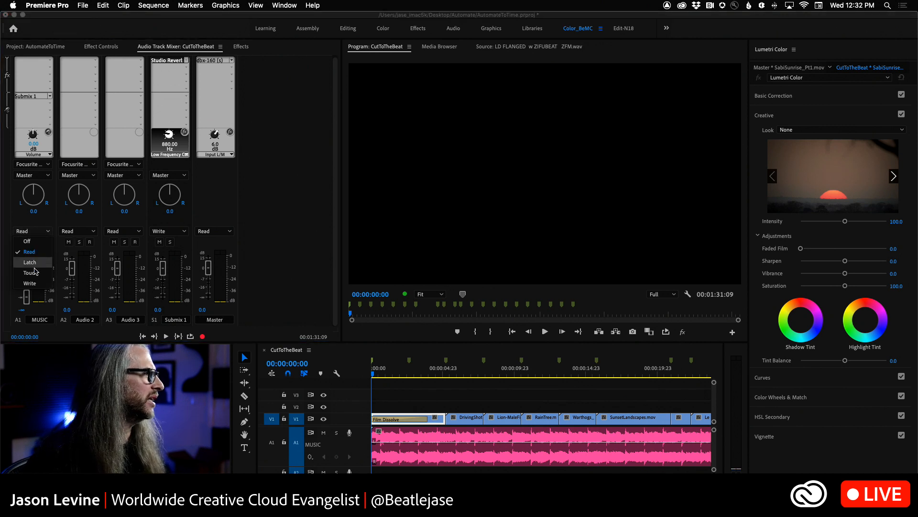
click(41, 289)
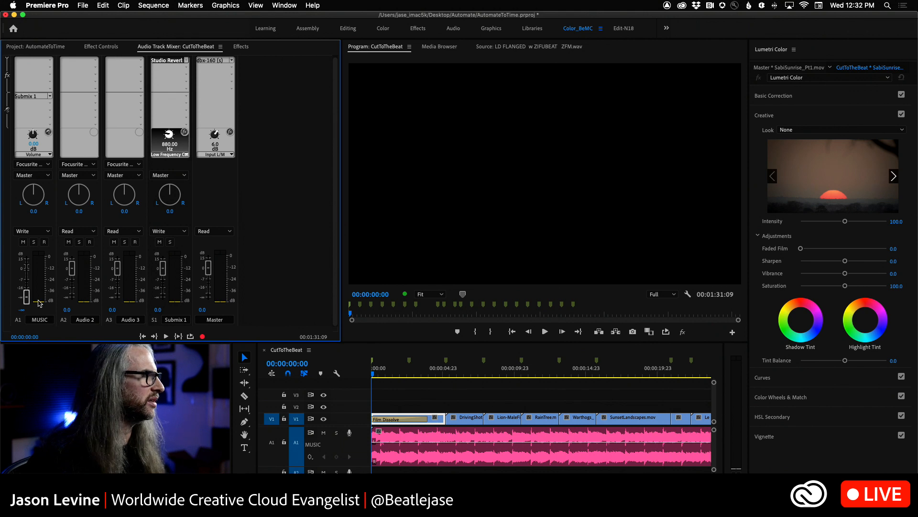
key(space)
drag(27, 300, 29, 269)
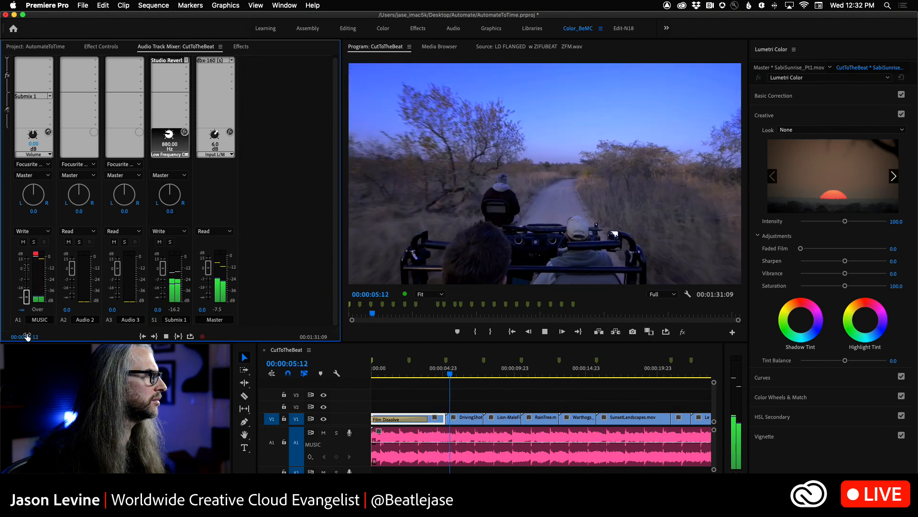
key(space)
drag(457, 377, 335, 377)
Replay the opening six seconds to check the MUSIC track's written fader moves, and return to the start of the sequence
key(space)
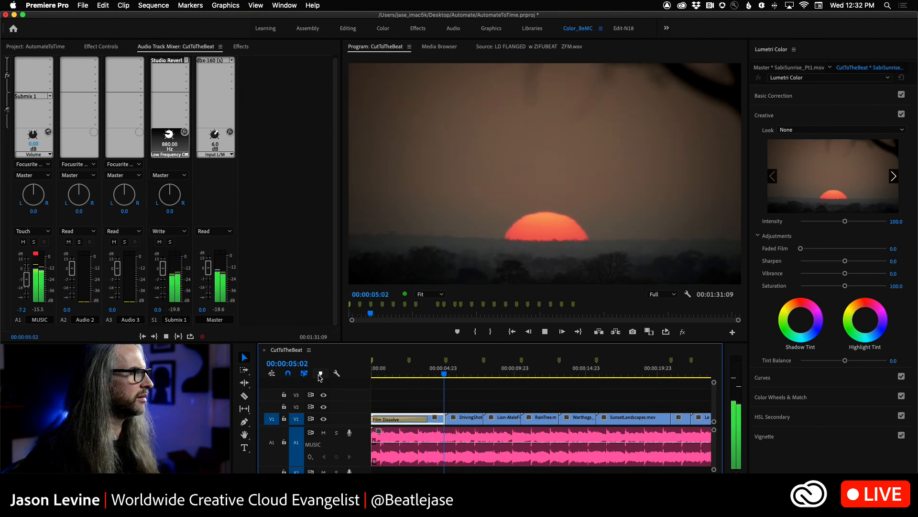
key(space)
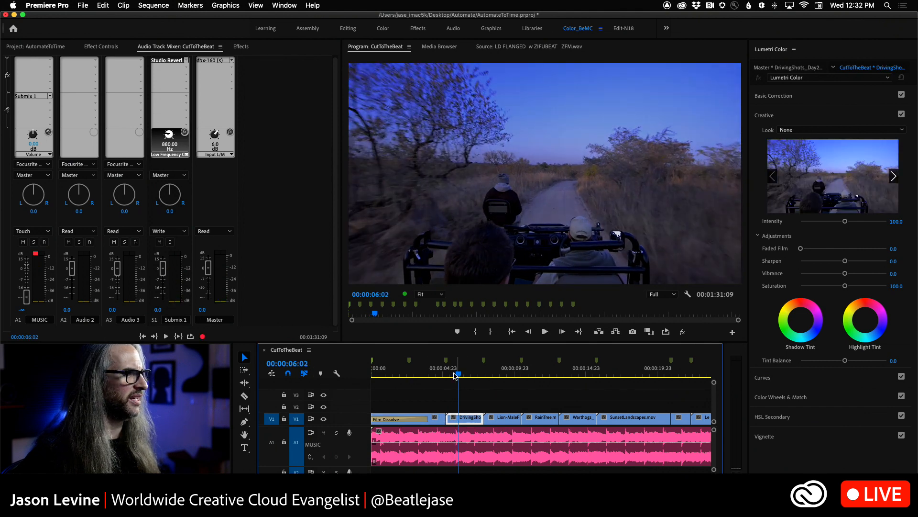
key(Home)
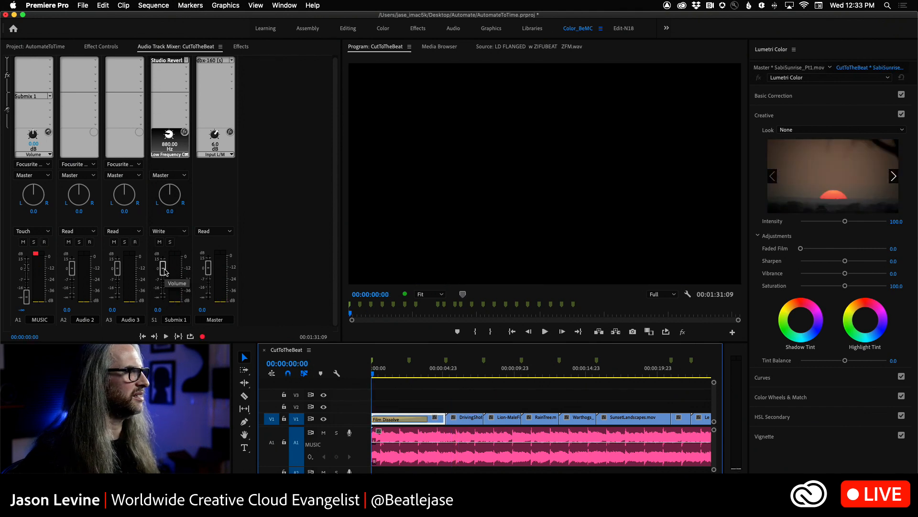
Write a Submix 1 volume pass from the start of the sequence, lowering its fader from 0 dB to -∞ after about five seconds
key(space)
drag(163, 271, 165, 304)
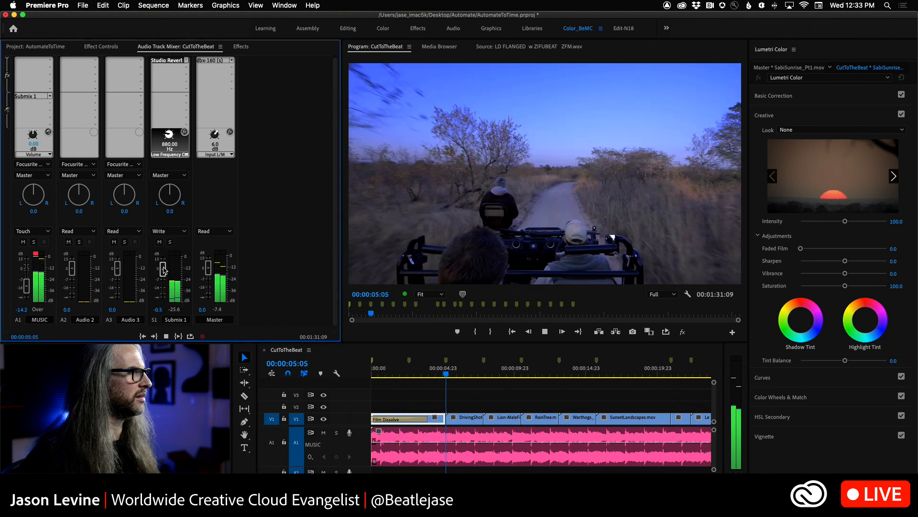
click(164, 338)
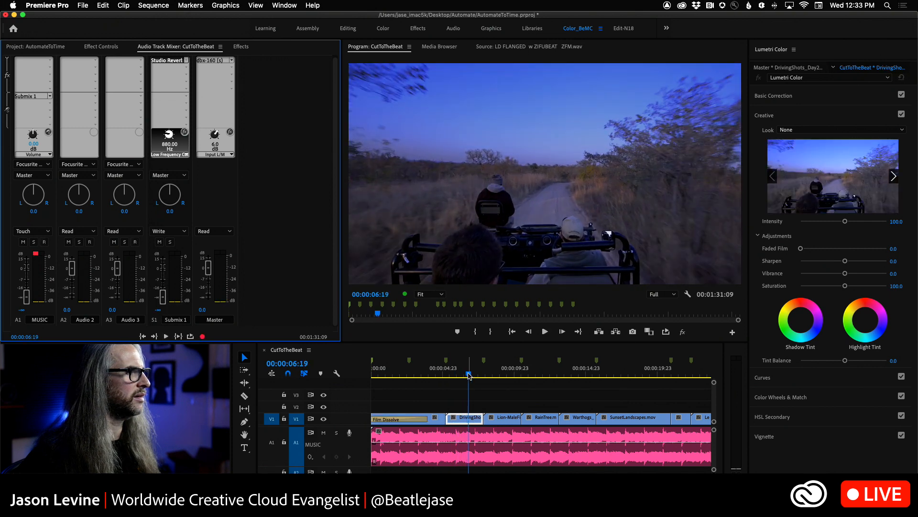
Replay the first seven seconds from the beginning to check the combined MUSIC and Submix 1 volume automation
click(279, 377)
key(Home)
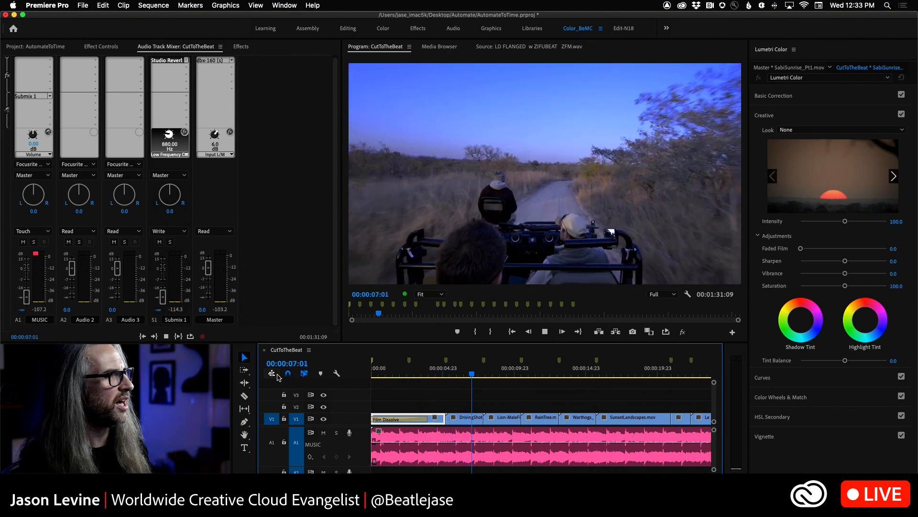
key(space)
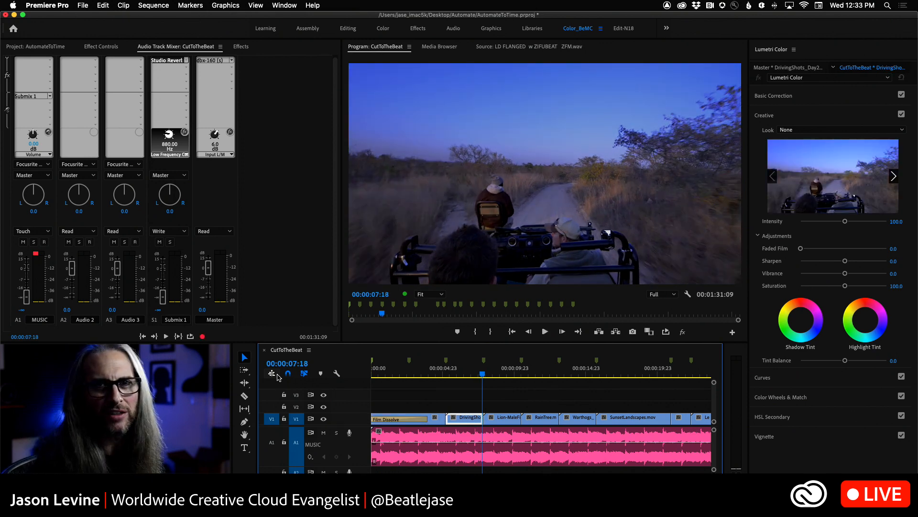